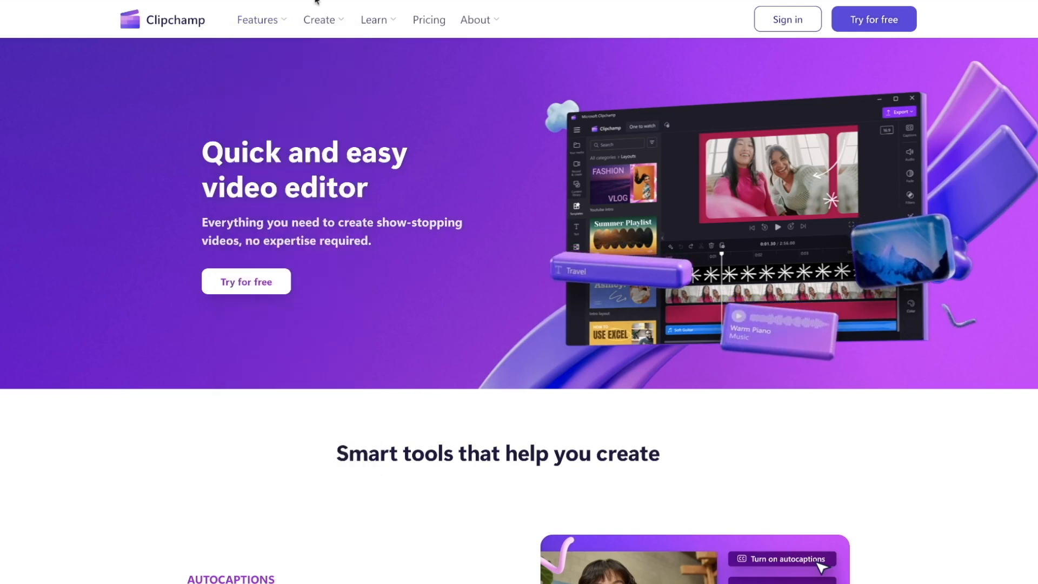
left_click(429, 20)
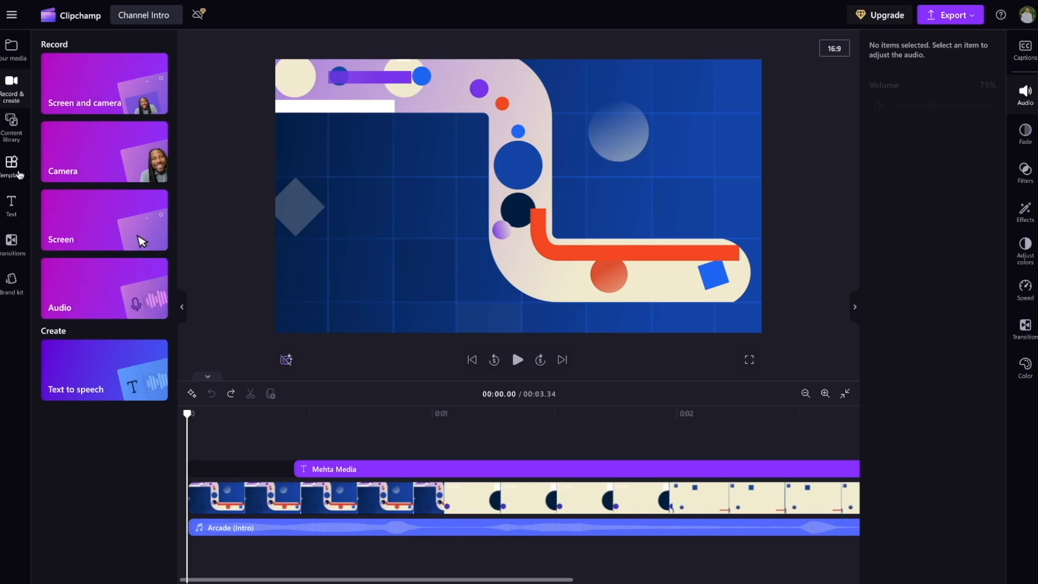
left_click(19, 173)
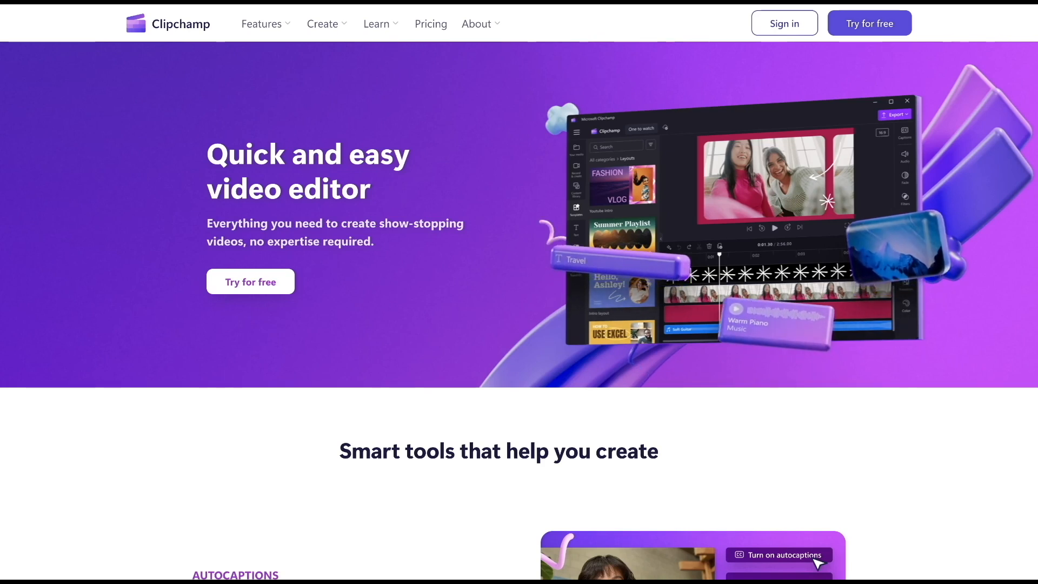
Look through the list of features and compare the Free and Premium plans on the pricing page.
mouse_move(271, 40)
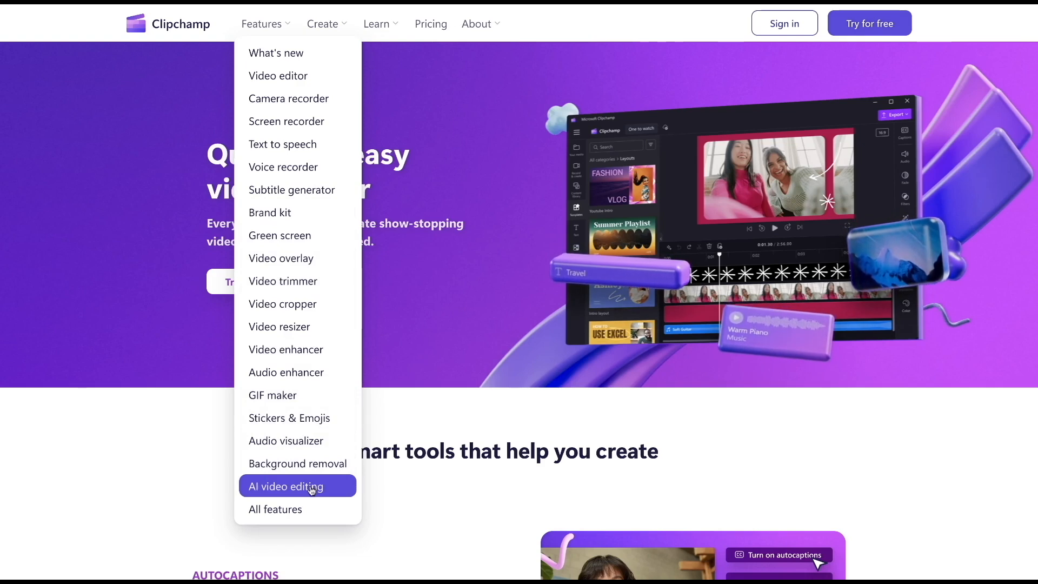
left_click(281, 258)
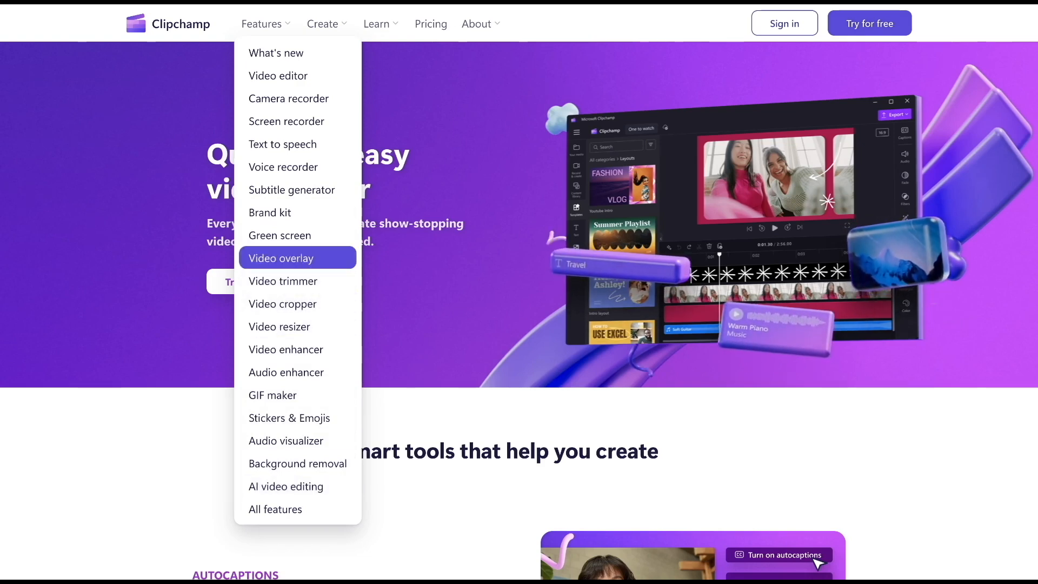
left_click(430, 24)
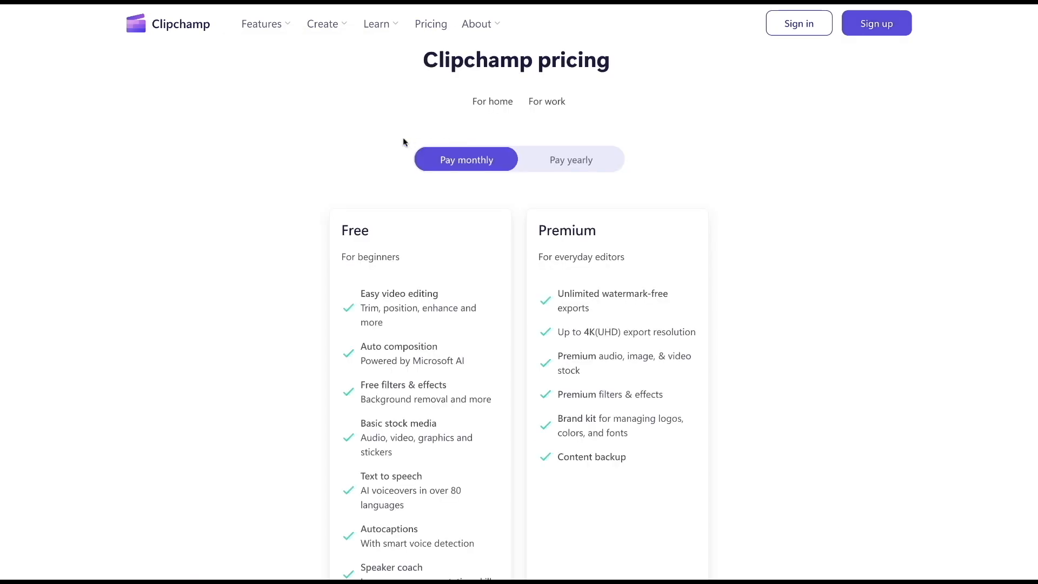
scroll(359, 193, "down", 2)
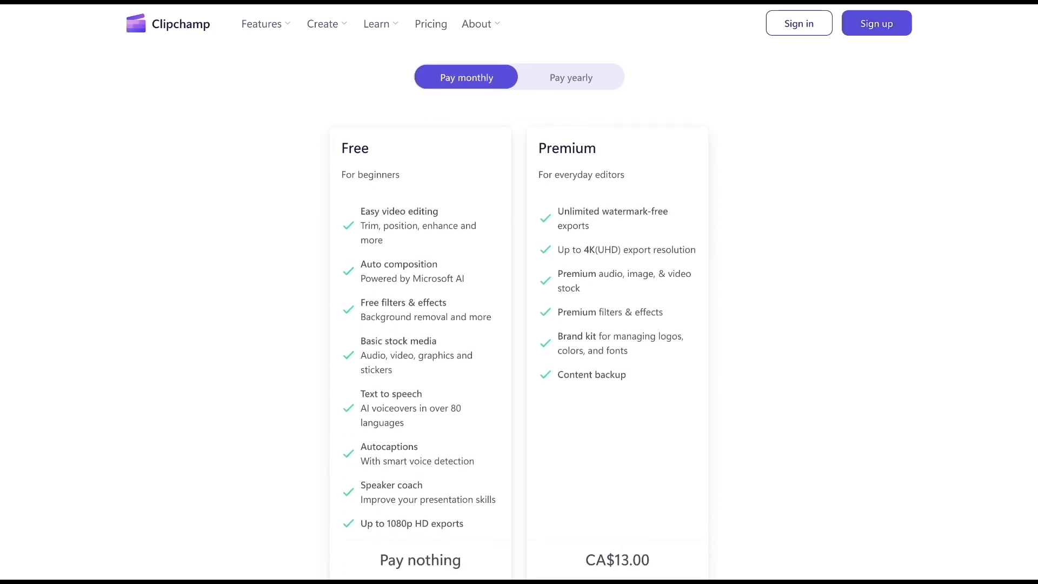
scroll(519, 309, "down", 1)
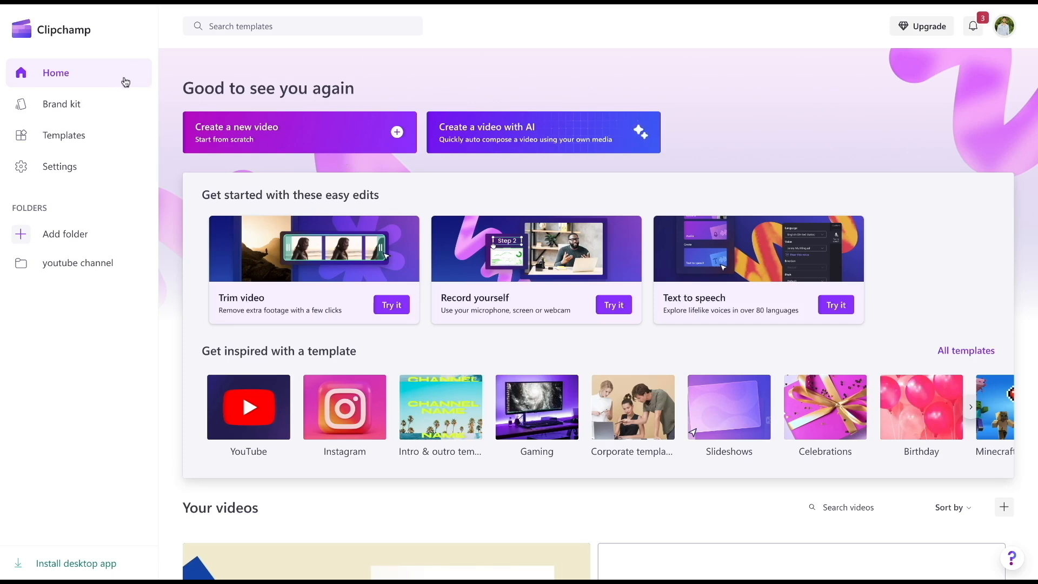
View the Brand kit page and browse the template gallery, including the YouTube and Instagram categories.
left_click(98, 107)
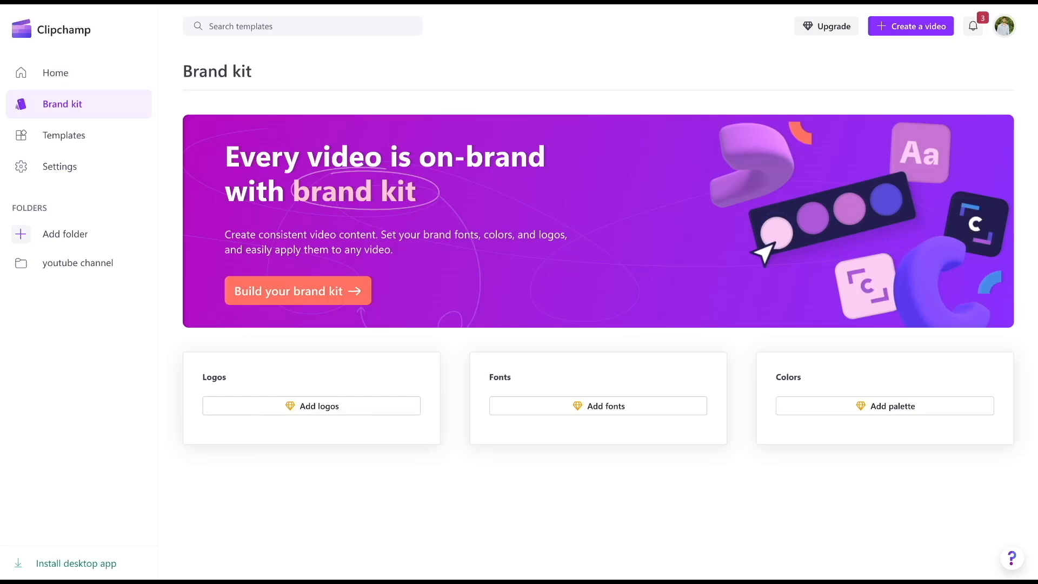
left_click(96, 142)
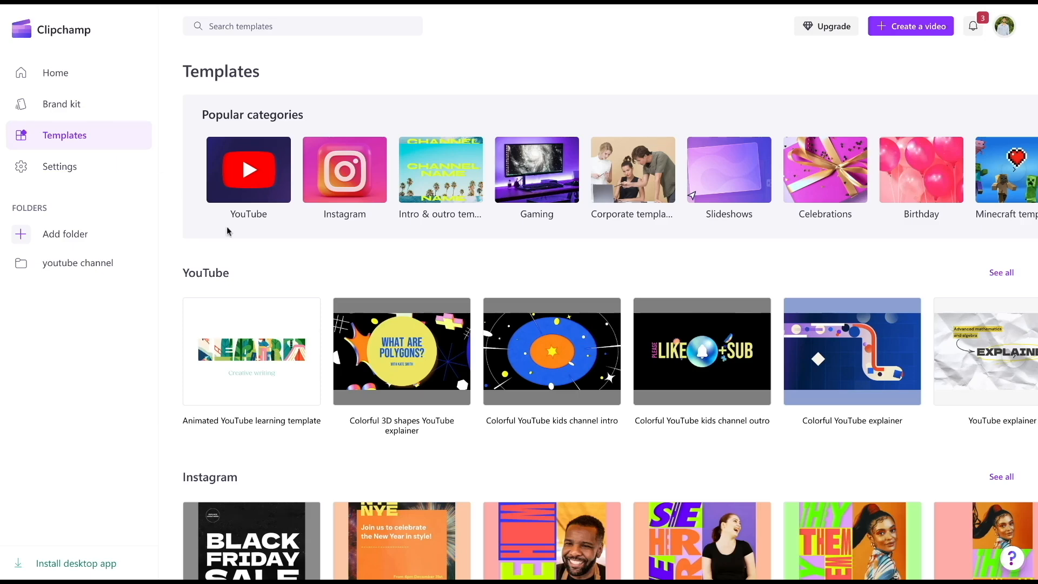
left_click(230, 197)
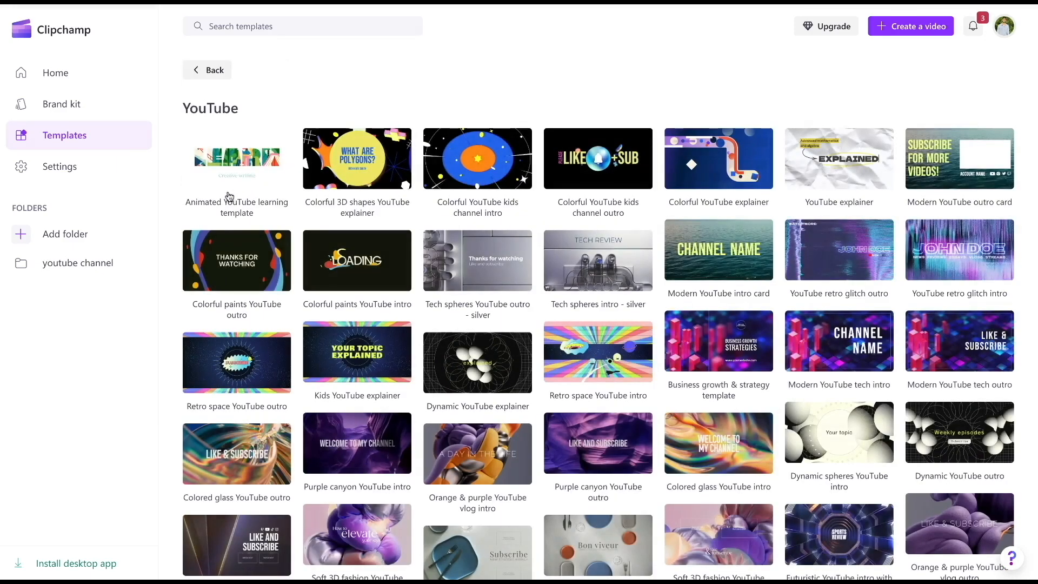
left_click(199, 79)
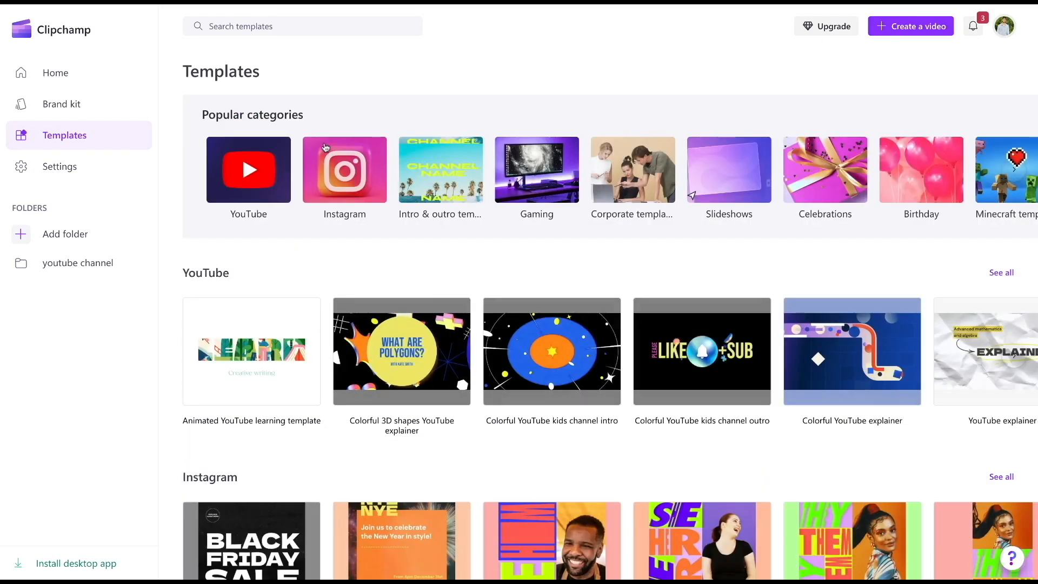
left_click(344, 178)
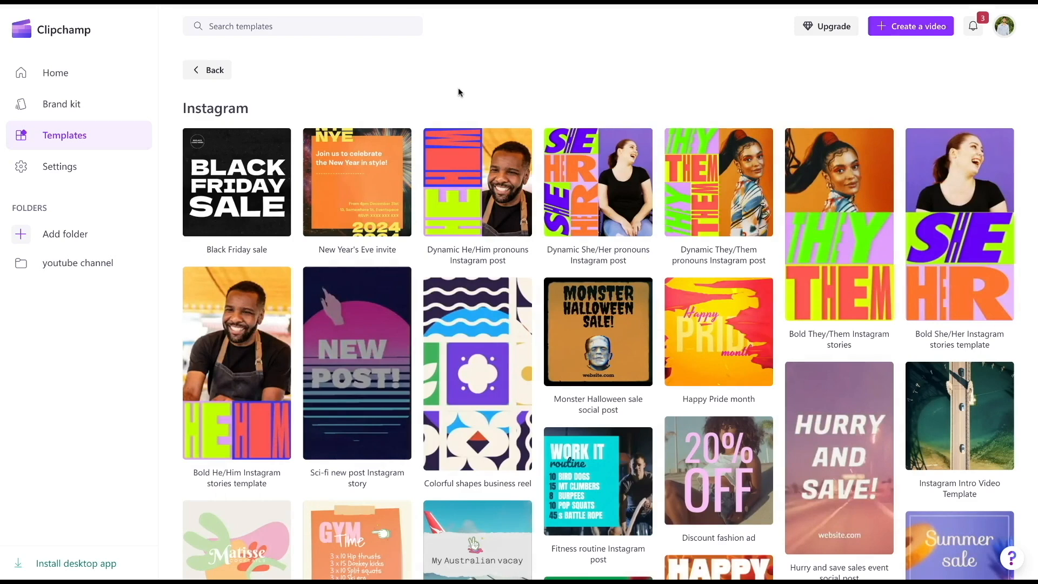
left_click(200, 72)
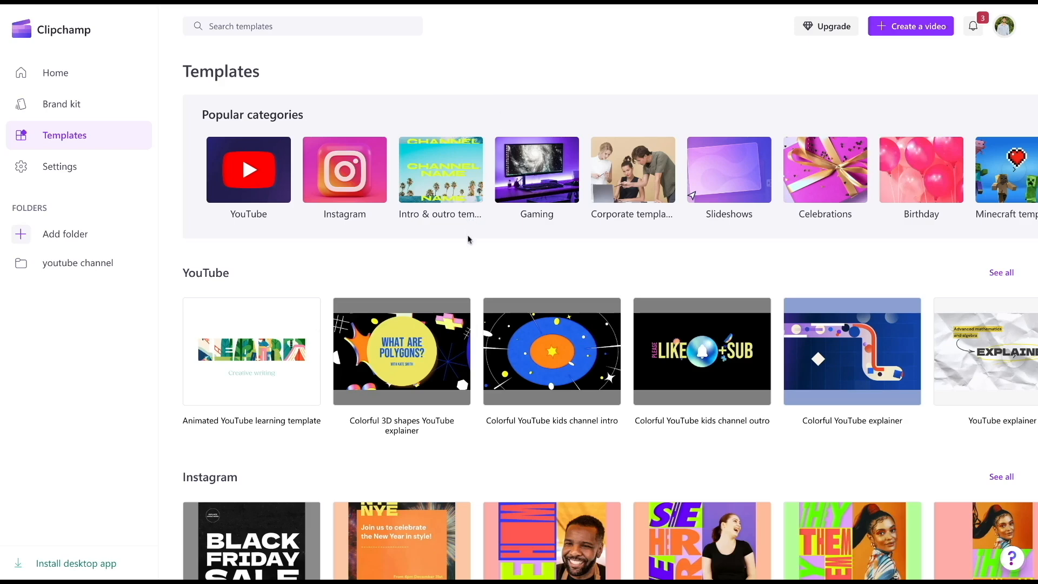
scroll(471, 248, "down", 3)
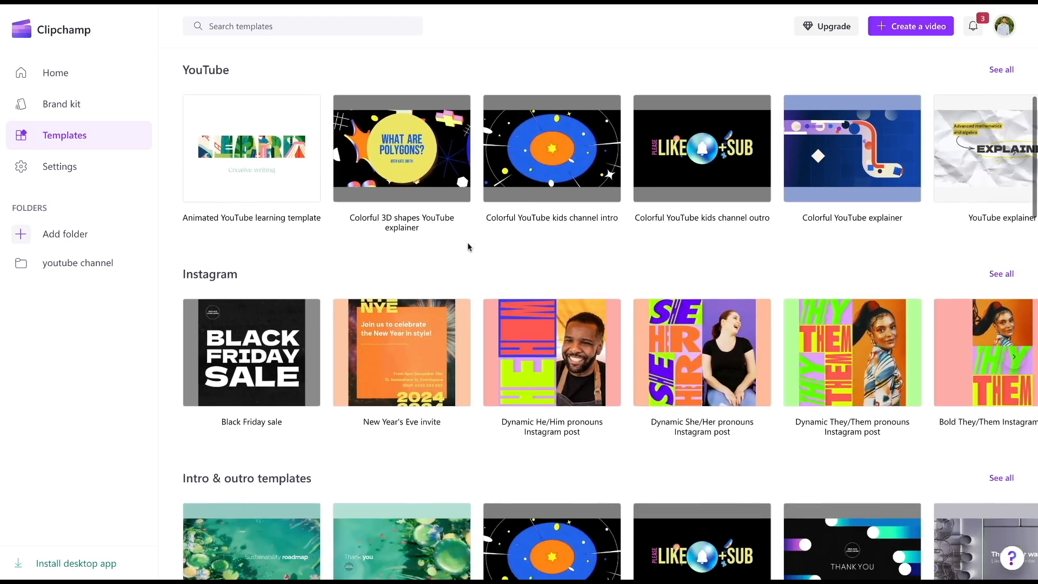
scroll(468, 247, "up", 3)
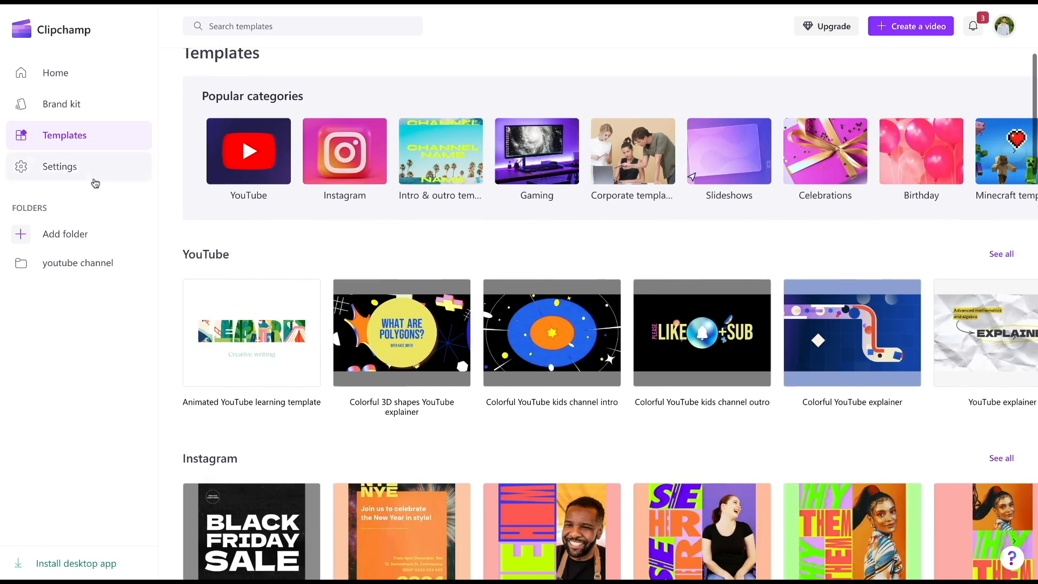
View the profile settings and the new folder dialog without creating a folder.
left_click(84, 176)
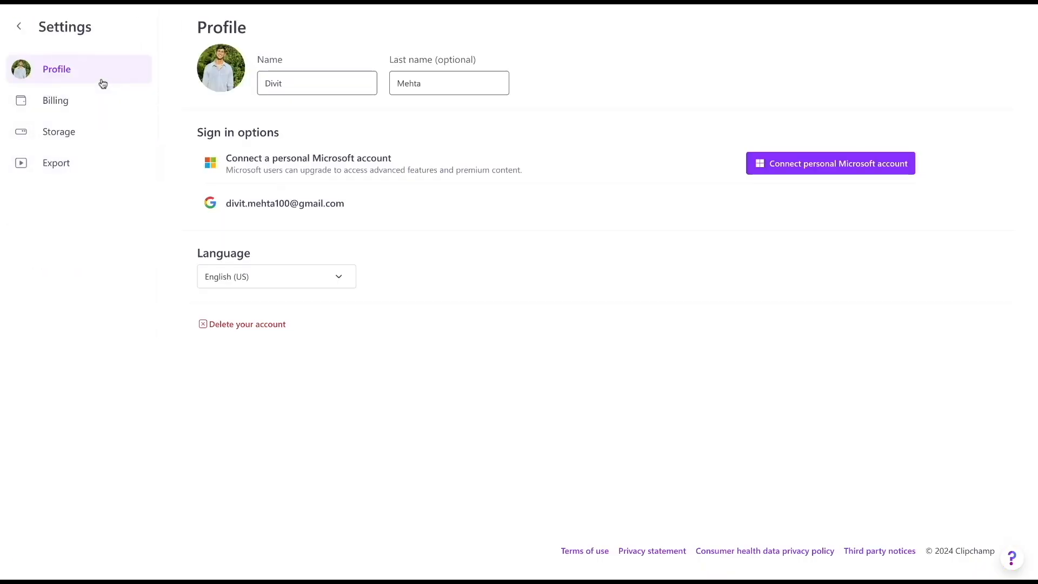
left_click(21, 28)
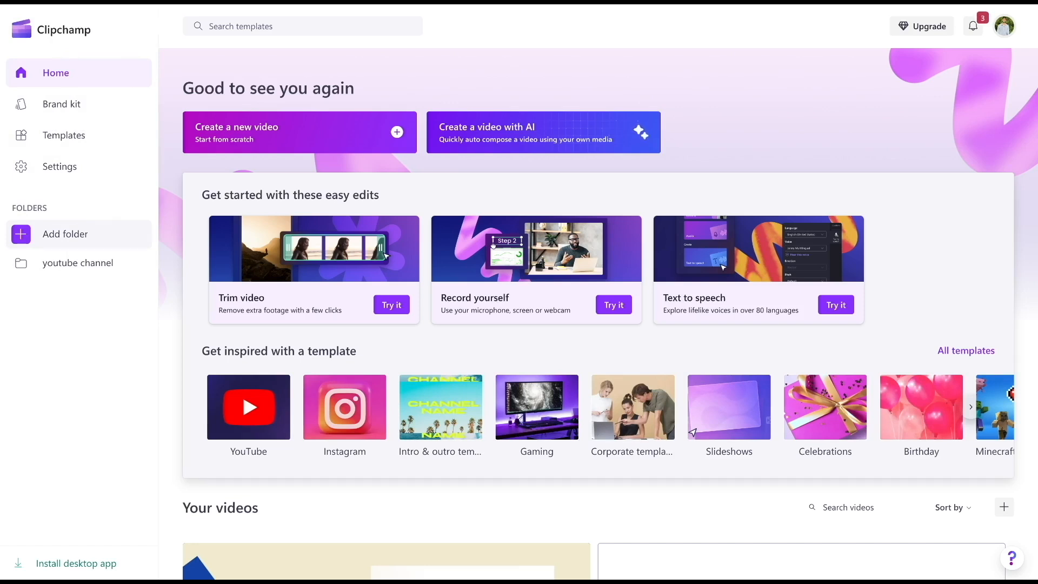
left_click(81, 234)
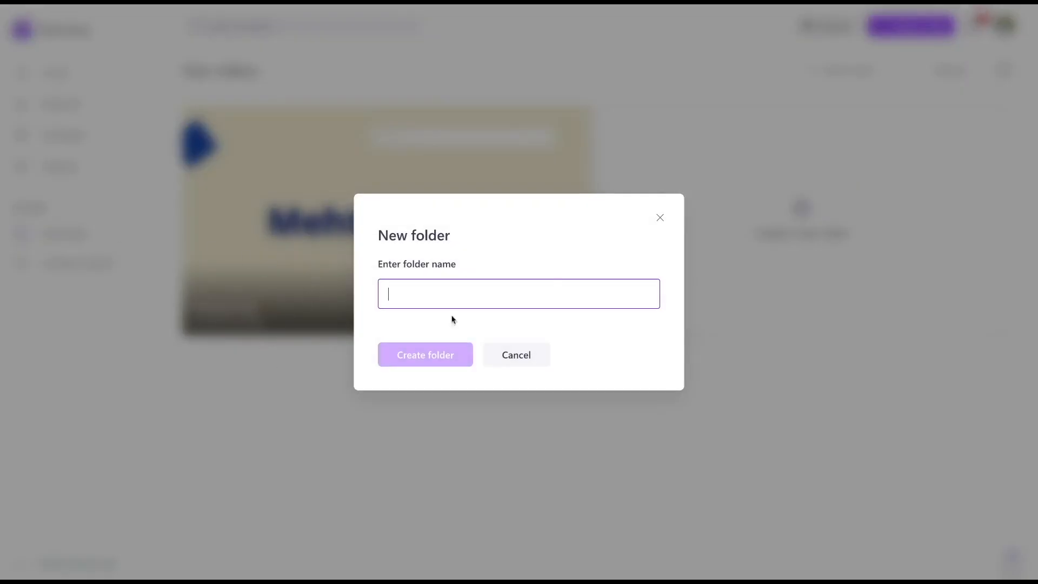
left_click(662, 219)
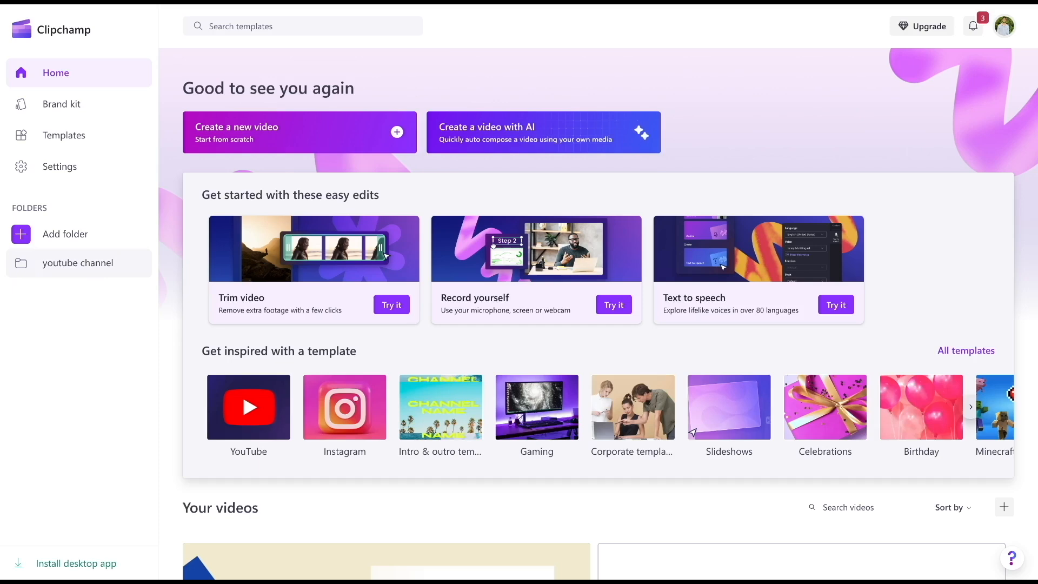
Look over the saved videos on the home page.
scroll(359, 376, "down", 5)
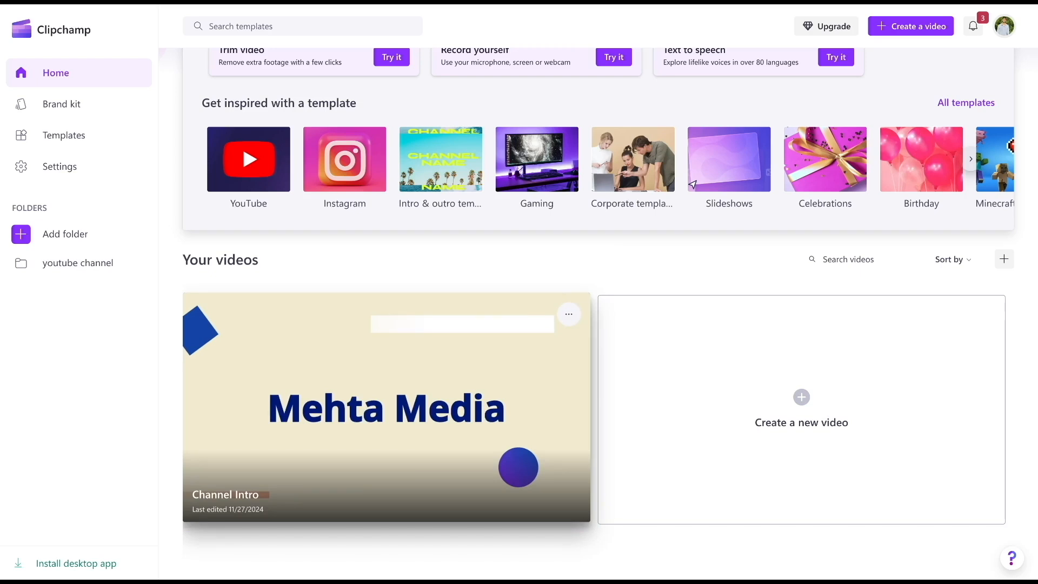
scroll(351, 192, "up", 5)
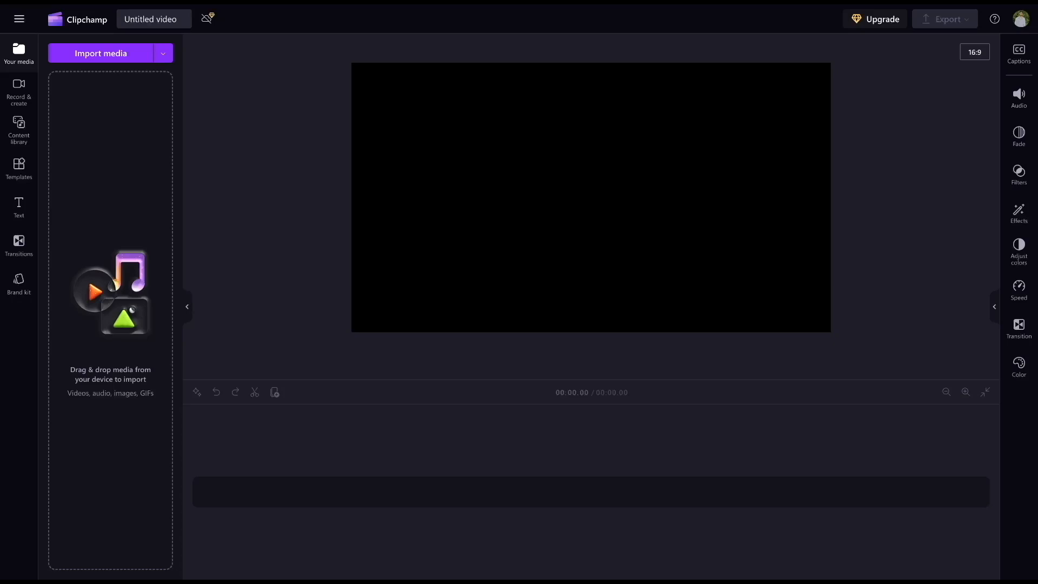
Rename the untitled video project as "test project for youtube".
left_click(163, 23)
type("tes")
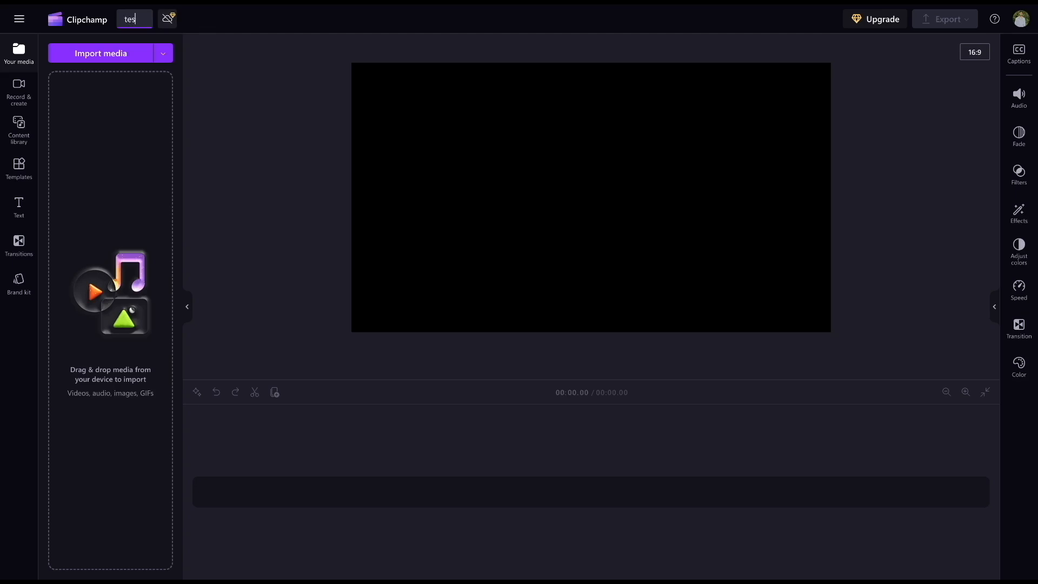
type("t project for ")
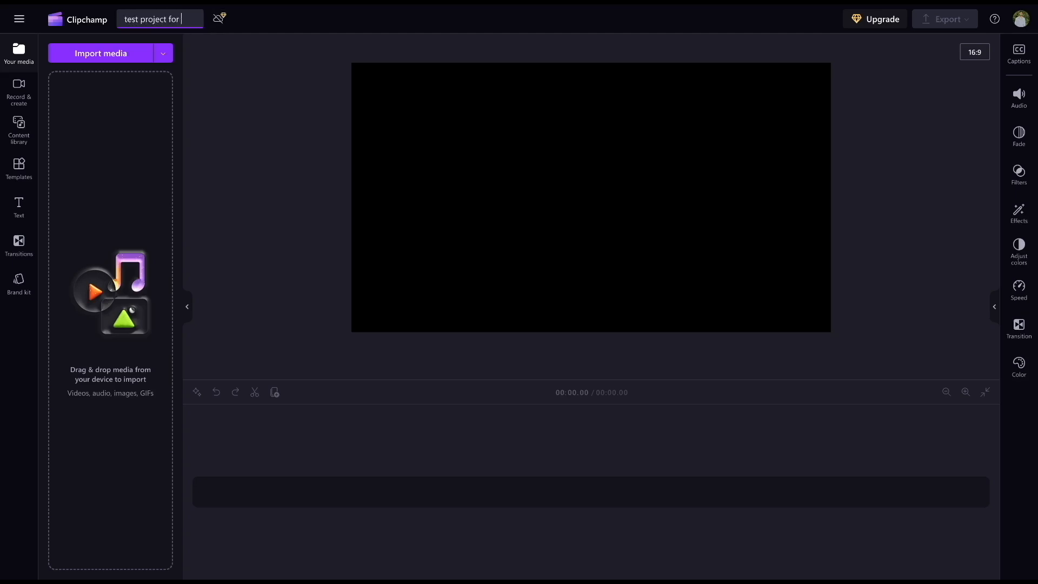
type("youtube")
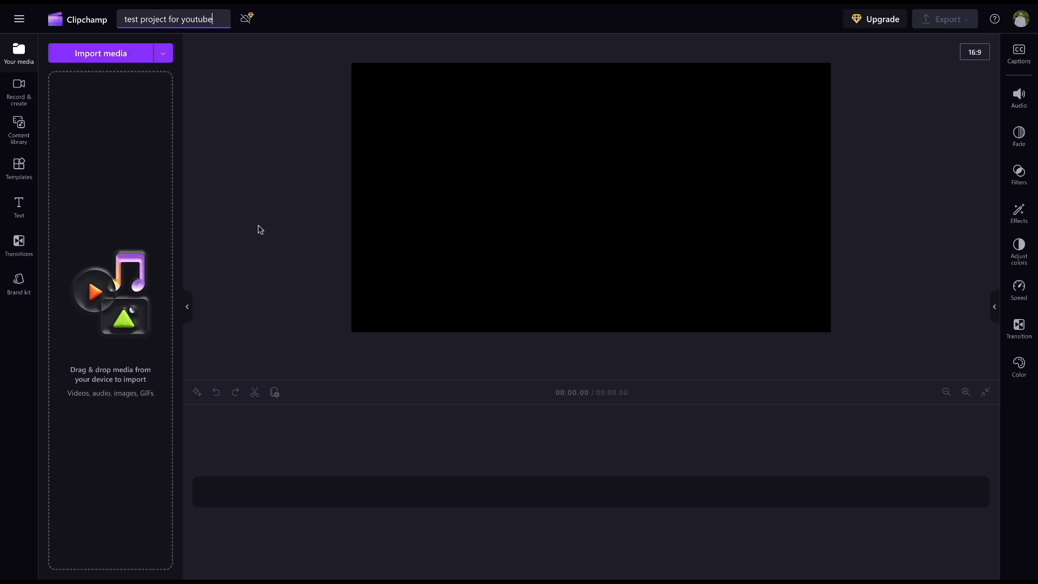
Browse the content library's audio categories and open the Happy music collection.
left_click(18, 135)
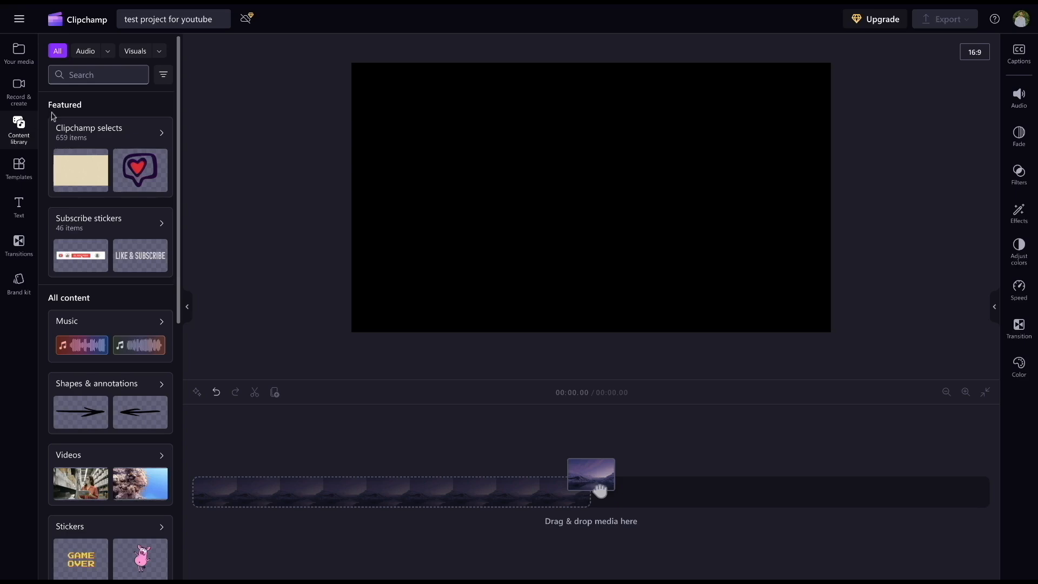
left_click(84, 57)
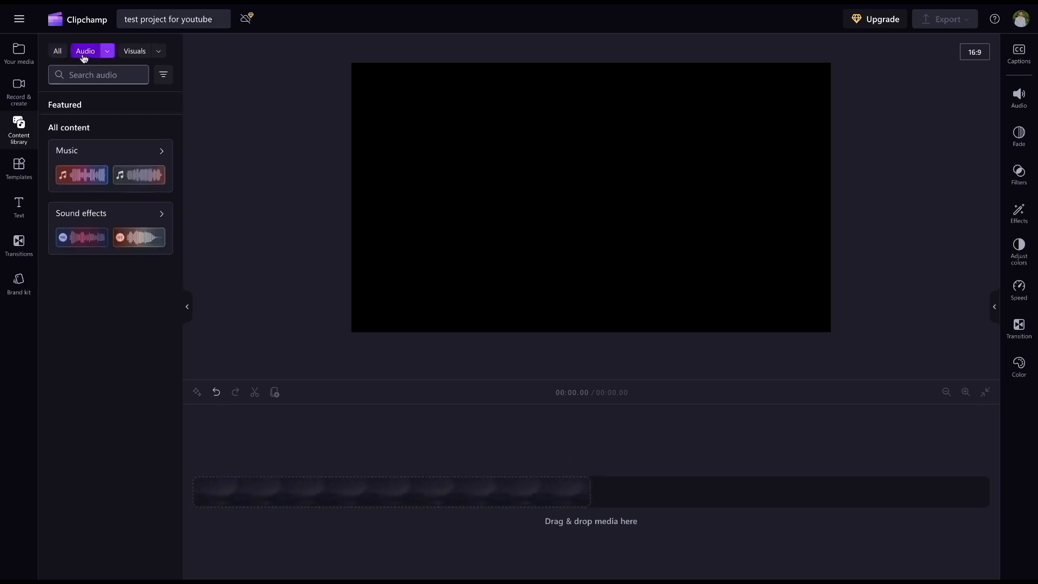
left_click(104, 55)
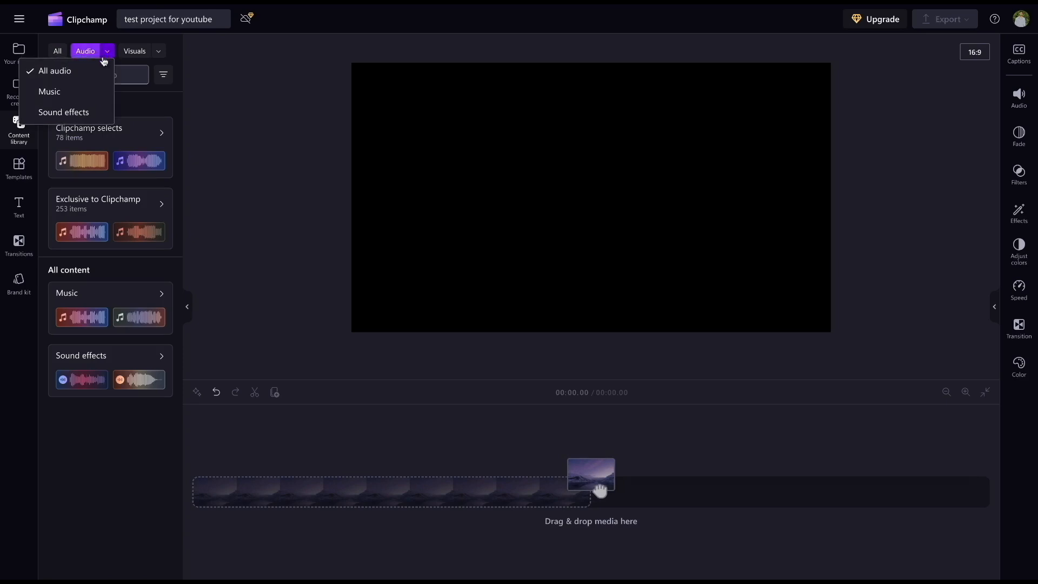
left_click(142, 107)
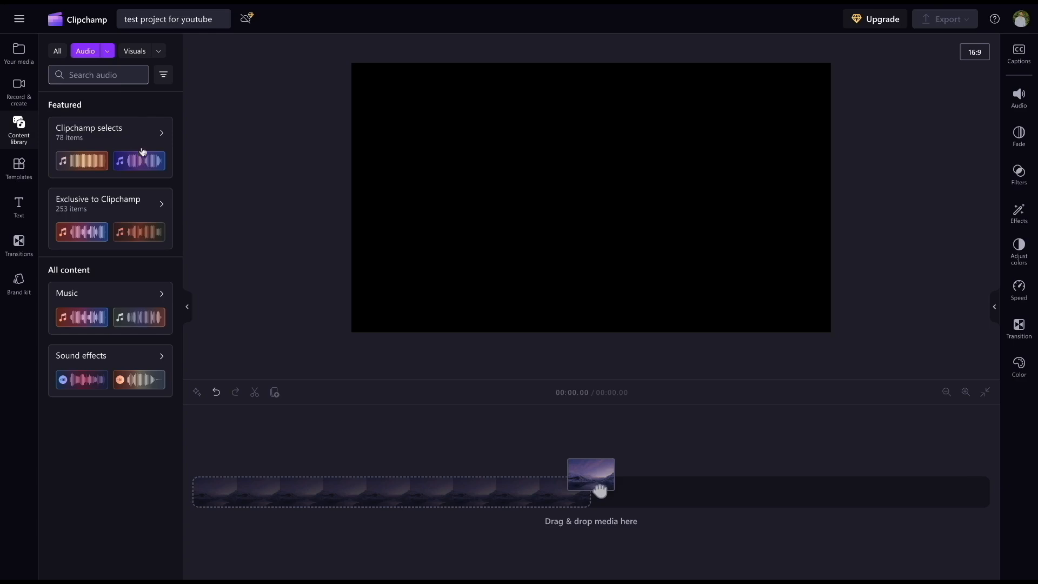
left_click(117, 299)
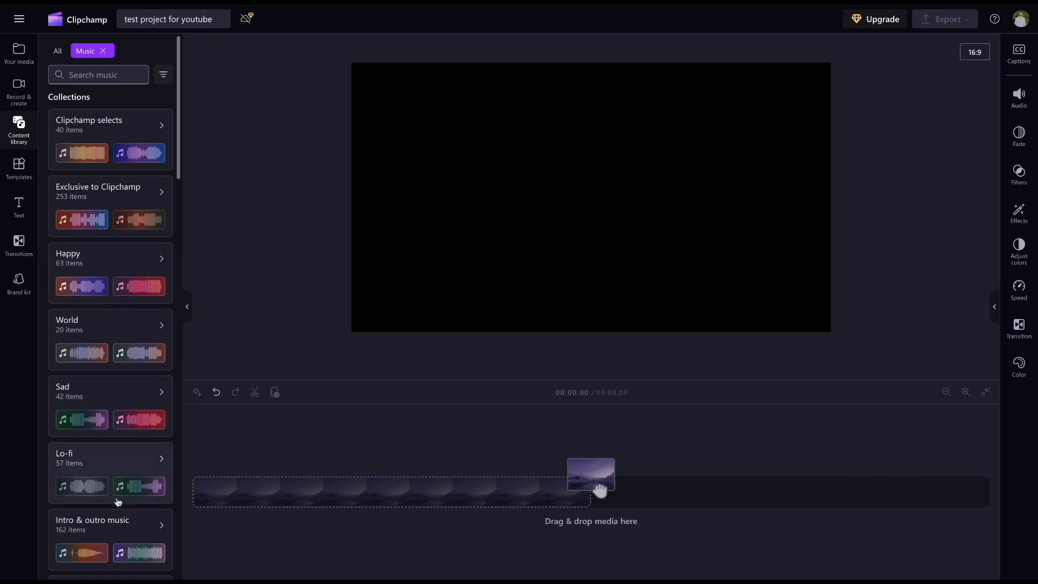
left_click(111, 270)
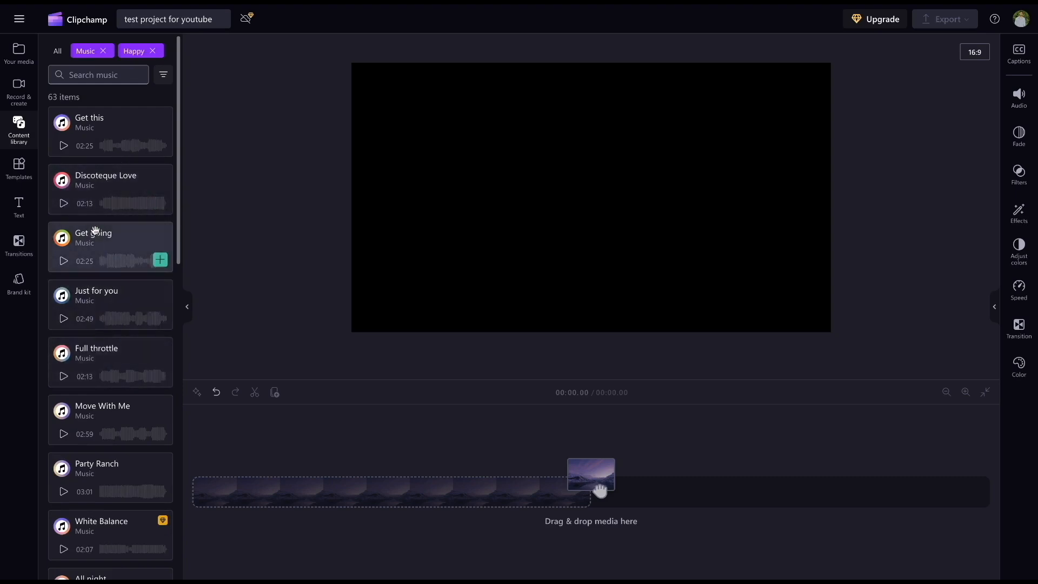
Preview the Discoteque Love track and try it out on the timeline before removing it.
left_click(61, 198)
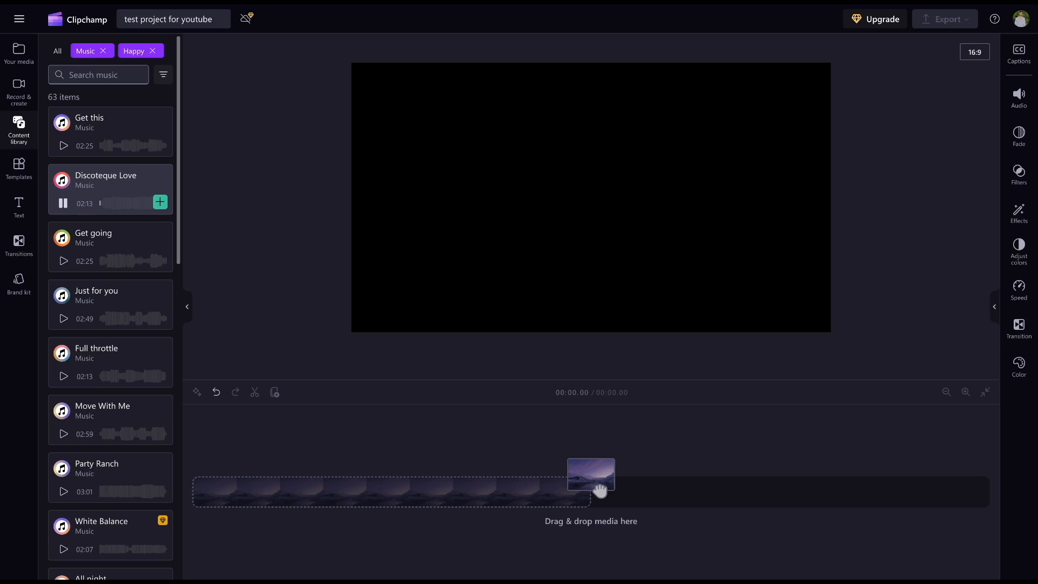
left_click(63, 203)
left_click(160, 202)
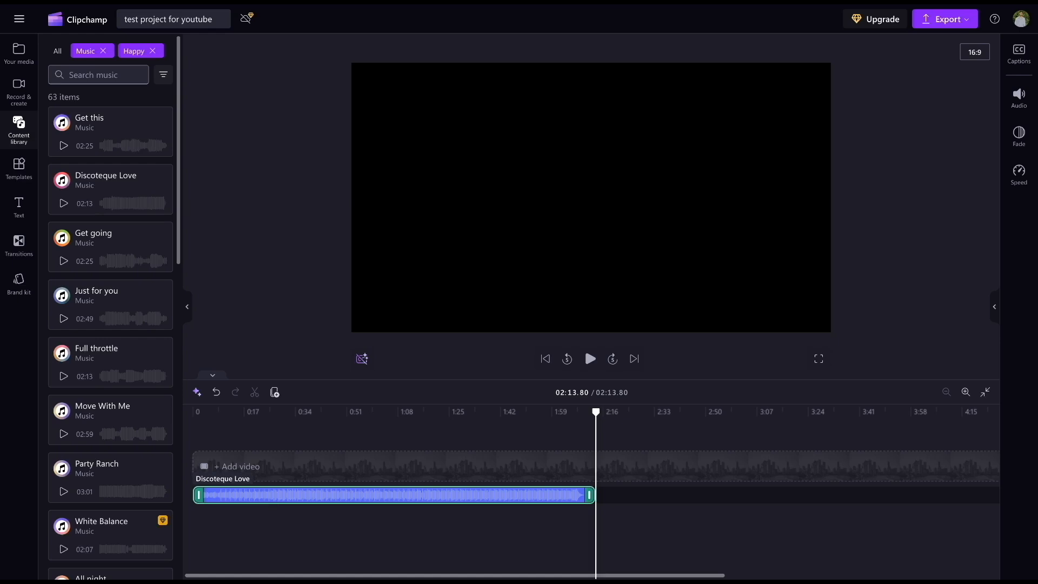
key("Delete")
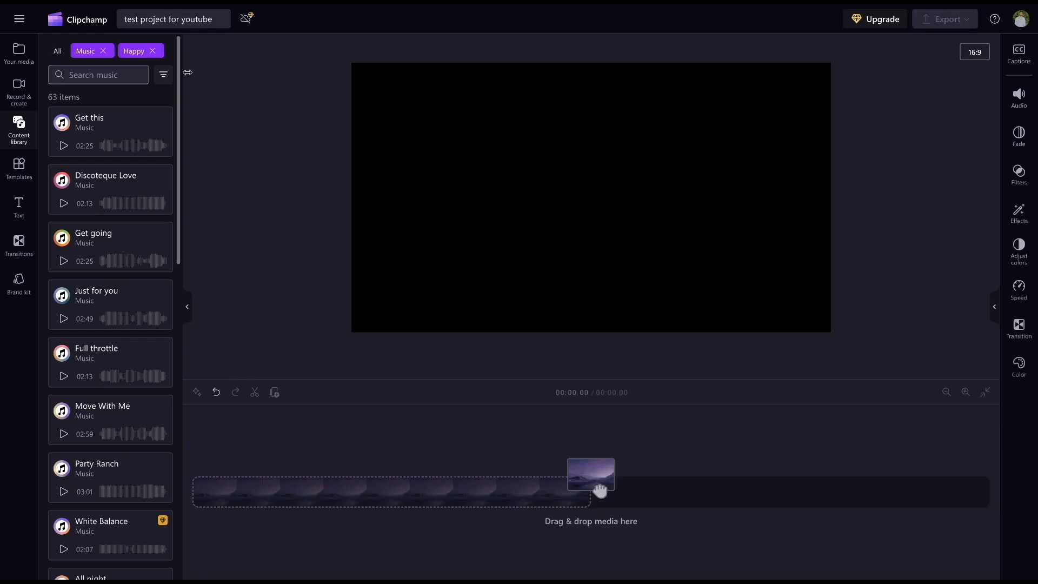
Clear the Happy and Music filters from the content library and show the Videos category instead.
left_click(153, 51)
left_click(103, 51)
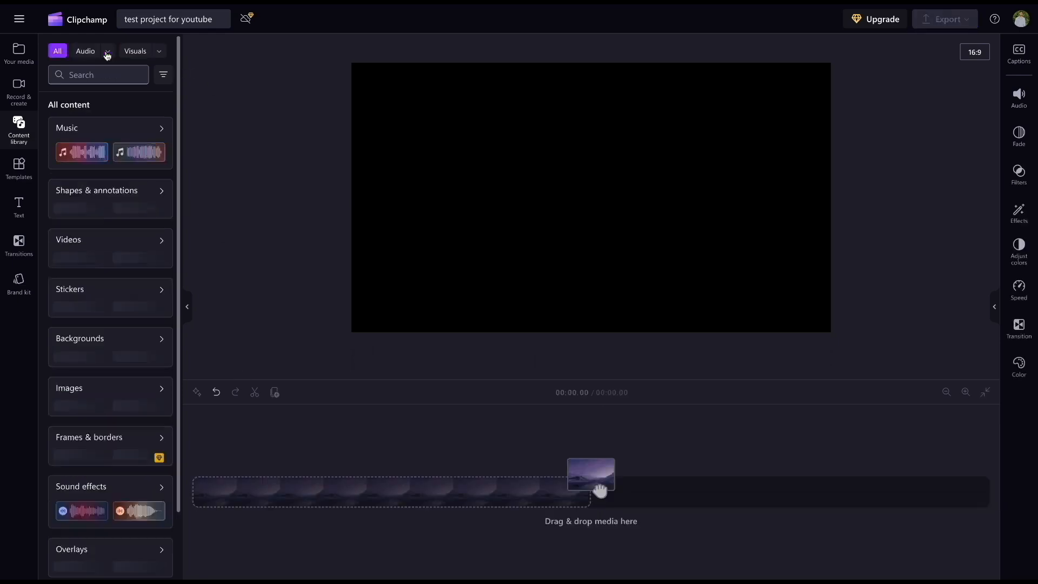
left_click(158, 51)
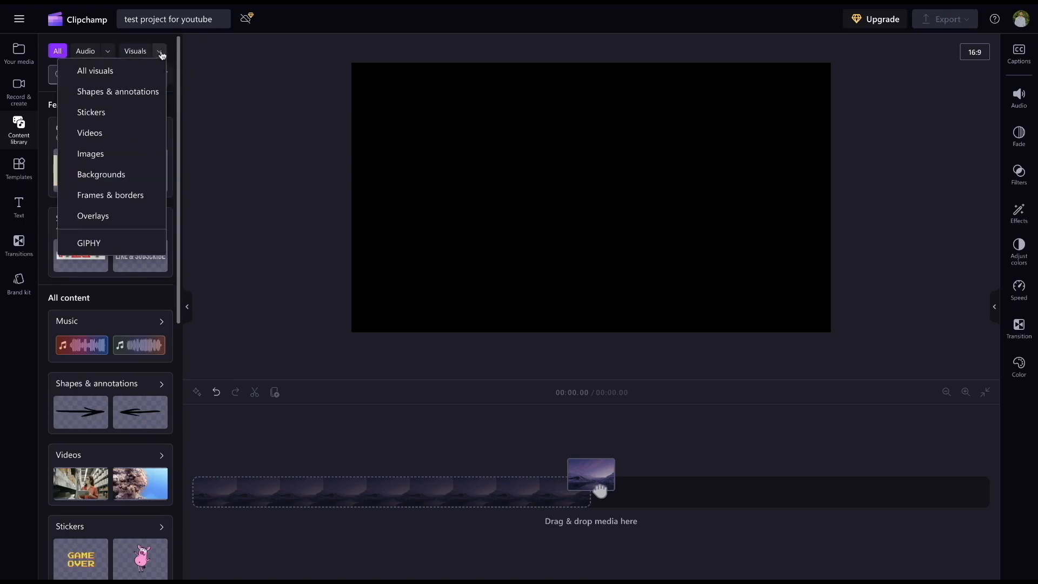
left_click(123, 132)
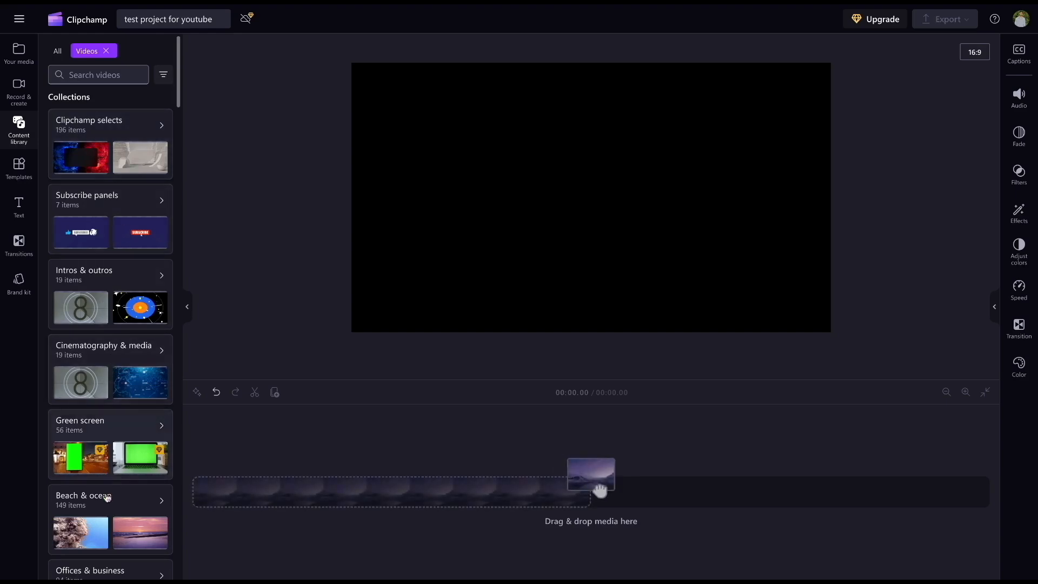
Open the Beach & ocean video collection and add the coral reef fish clip to the timeline.
scroll(101, 508, "down", 1)
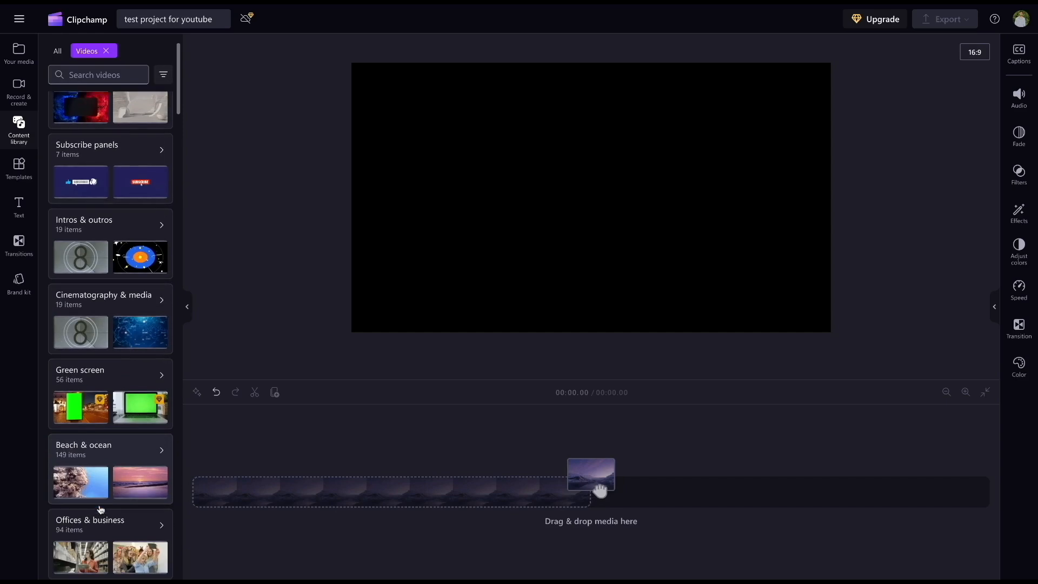
left_click(139, 445)
mouse_move(125, 179)
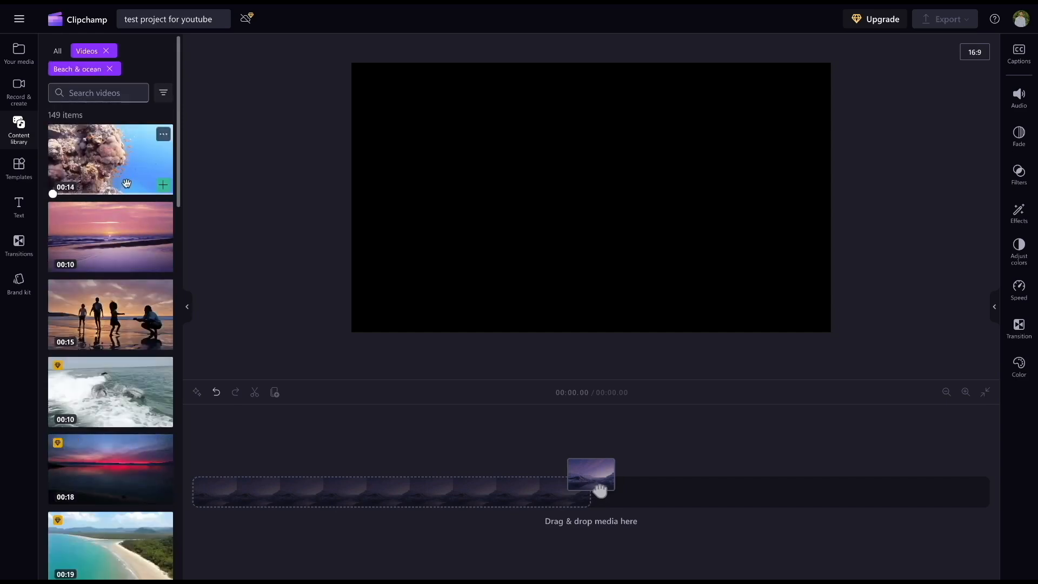
left_click(164, 186)
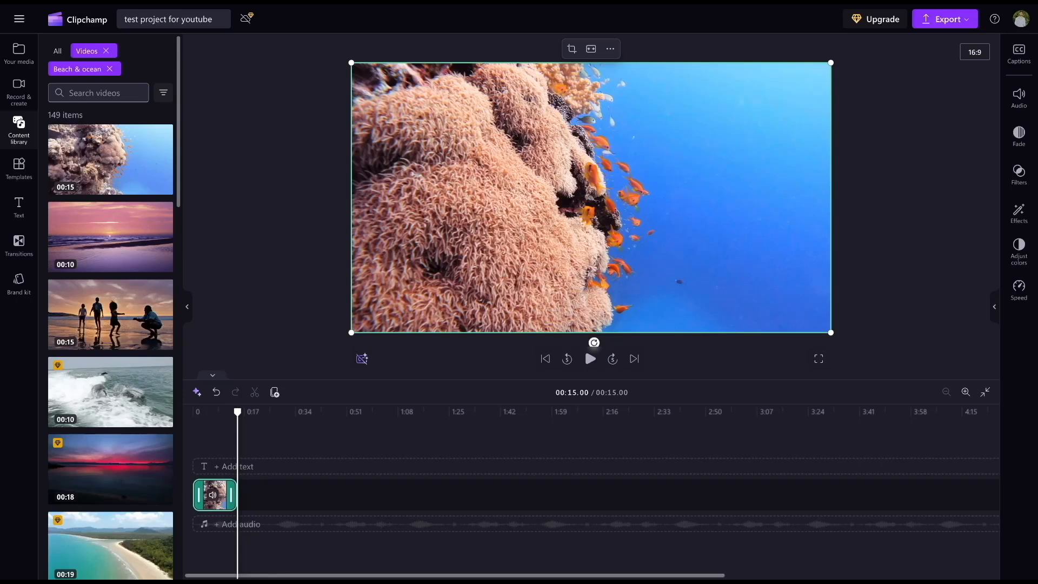
Try the 9:16 and 1:1 aspect ratios, then return to 16:9 and make the clip fill the frame.
left_click(975, 53)
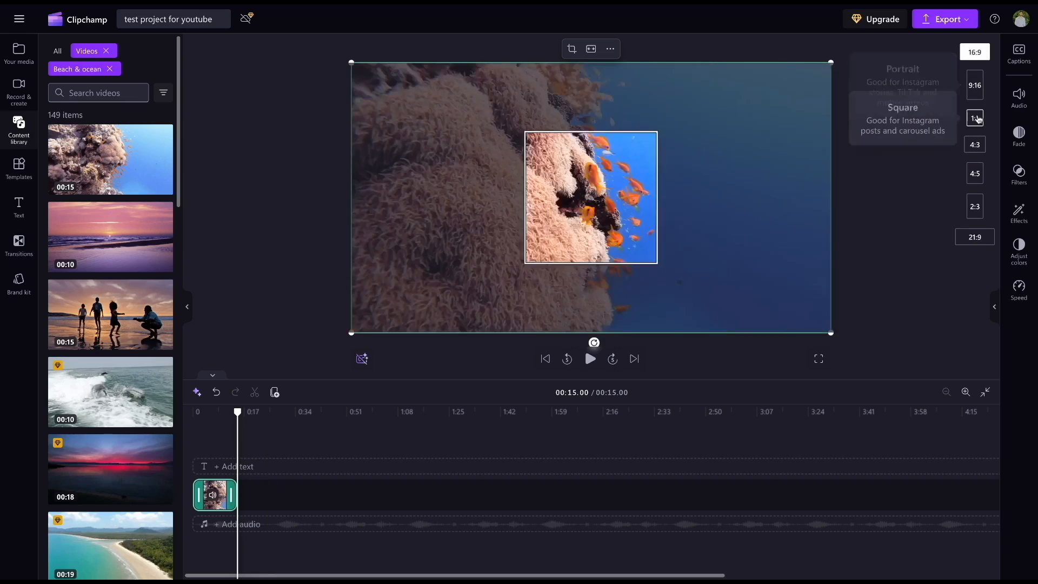
left_click(975, 85)
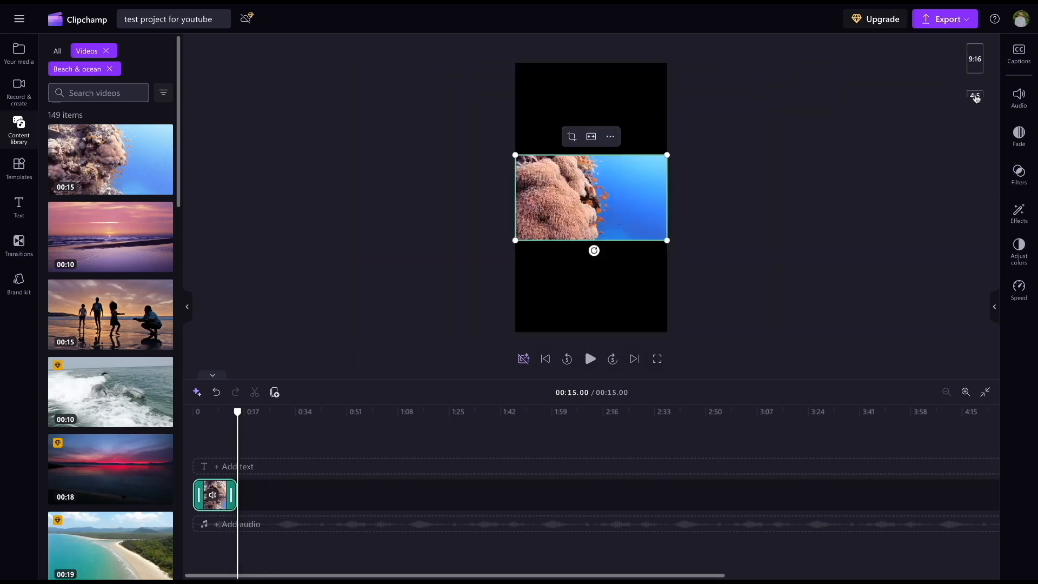
left_click(975, 58)
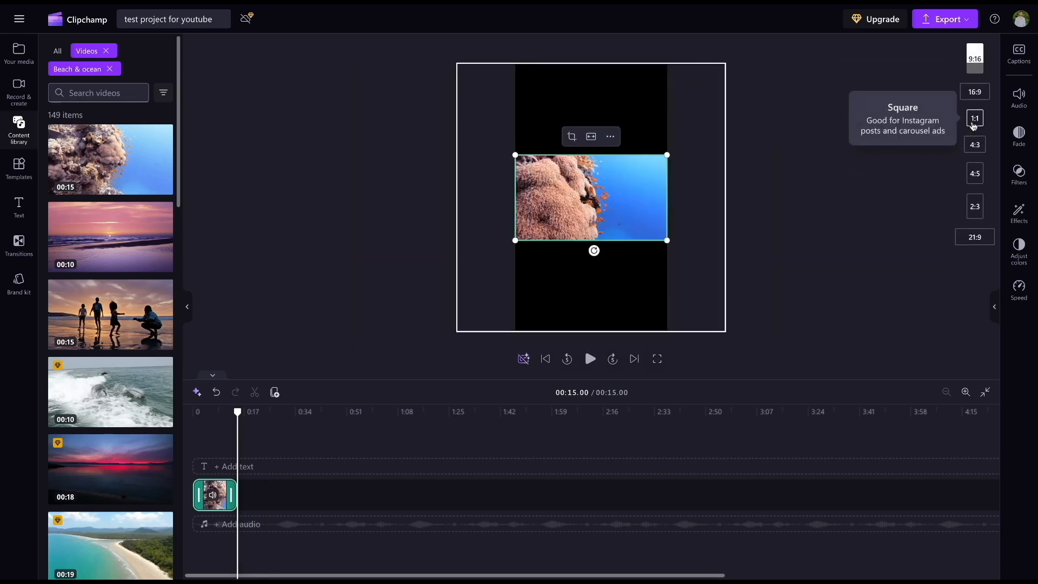
left_click(975, 119)
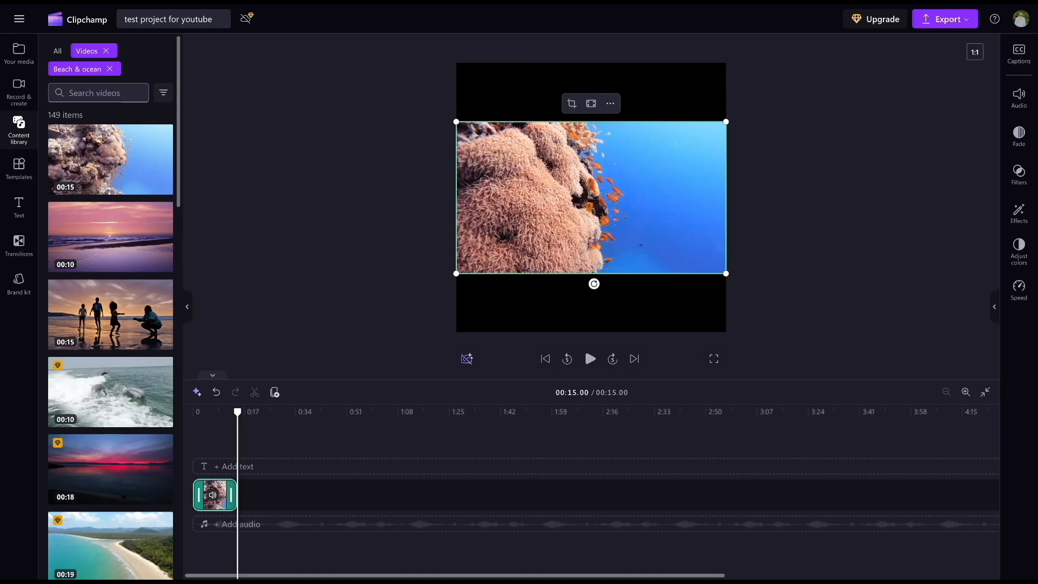
left_click(977, 60)
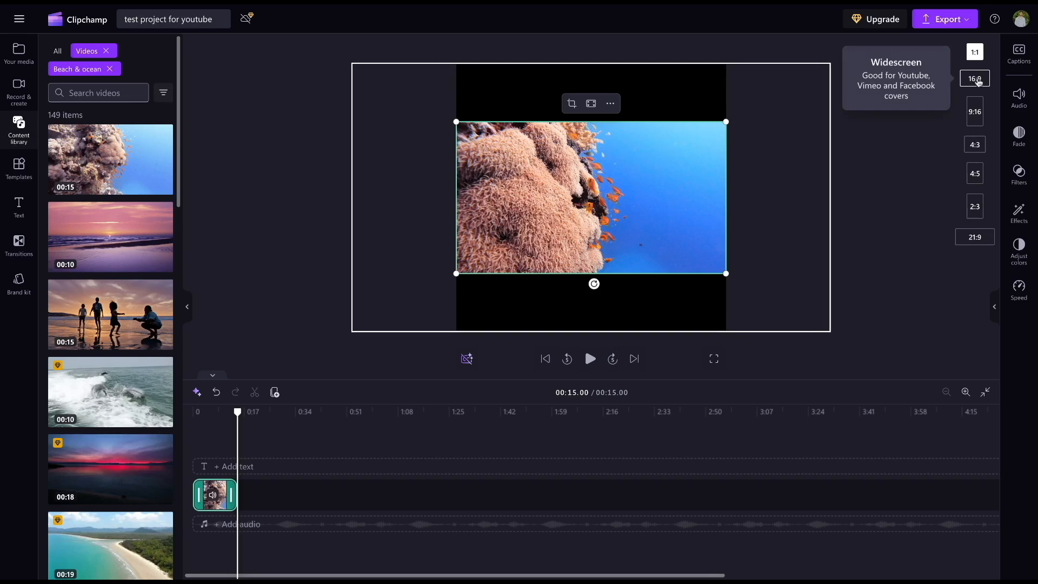
left_click(976, 80)
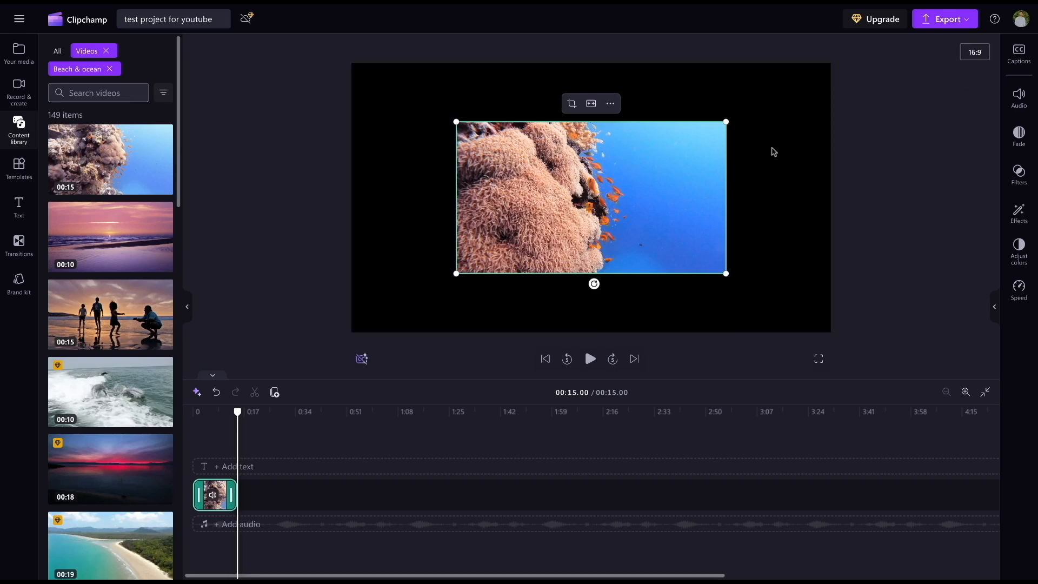
left_click(592, 104)
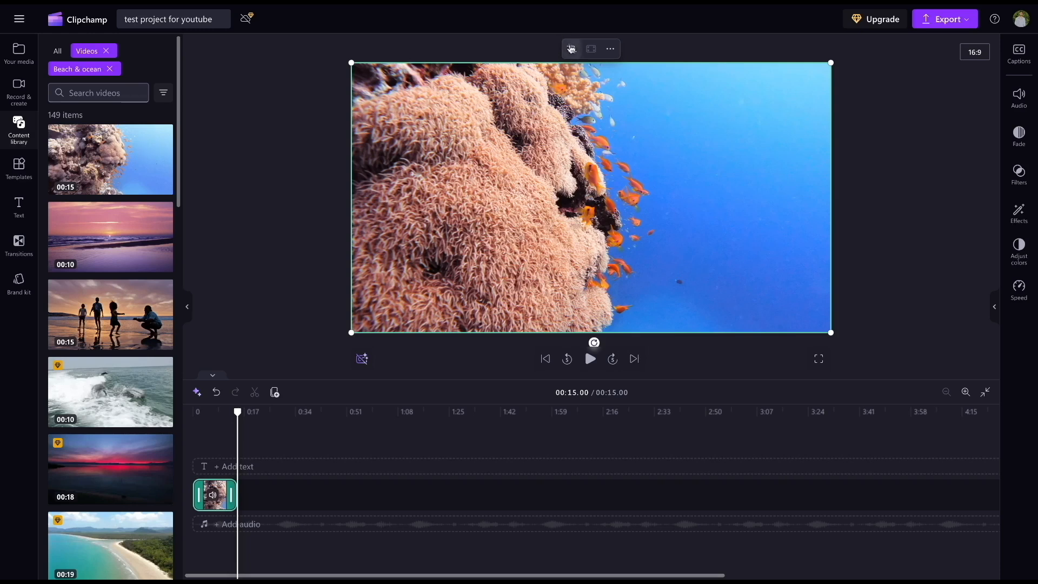
Try cropping the coral reef clip from its lower right corner and scaling it back up in the frame.
left_click(572, 48)
left_click_drag(829, 332, 636, 275)
key("Return")
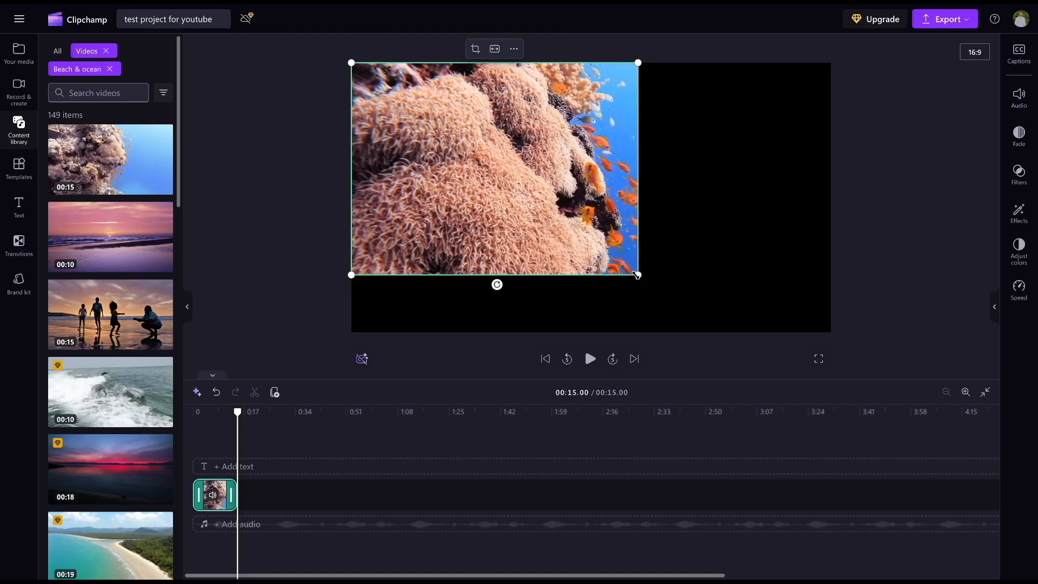
left_click(494, 48)
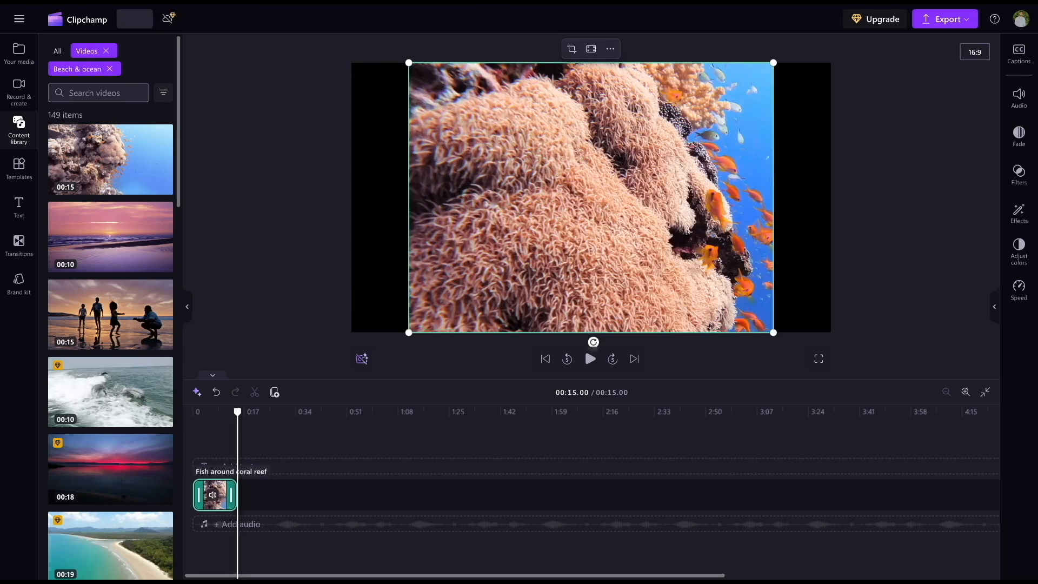
left_click(868, 233)
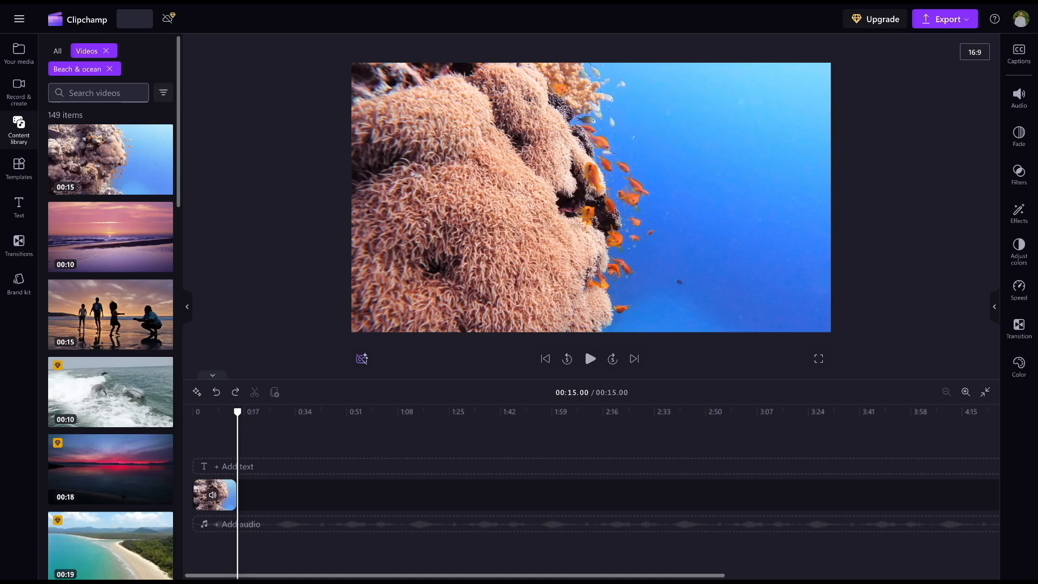
Try slowing the coral reef clip to 0.4x, play it from the start, and return its speed to 1x.
left_click(679, 189)
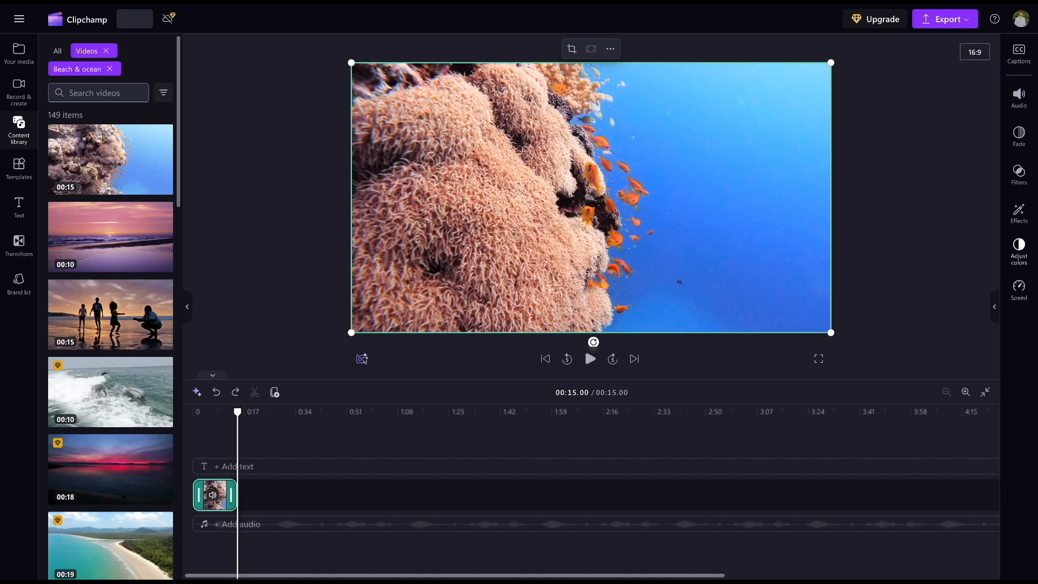
left_click(1022, 289)
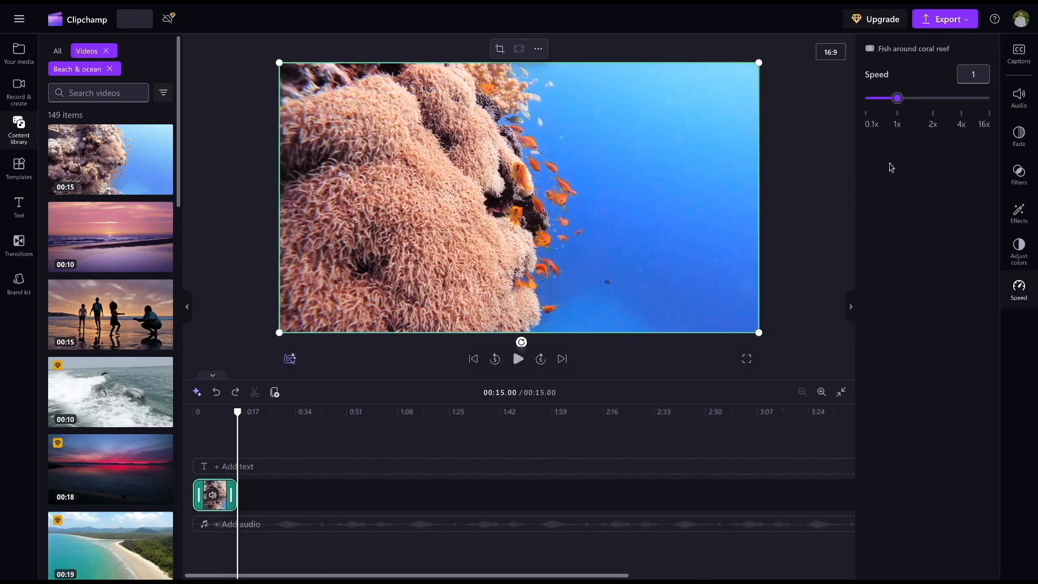
left_click_drag(898, 100, 881, 103)
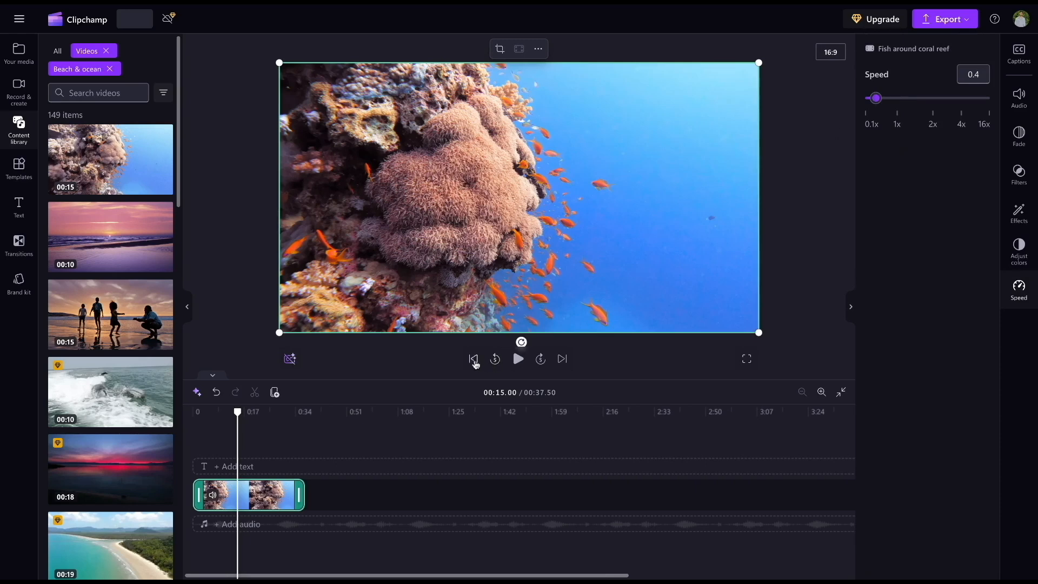
left_click(474, 360)
left_click(518, 360)
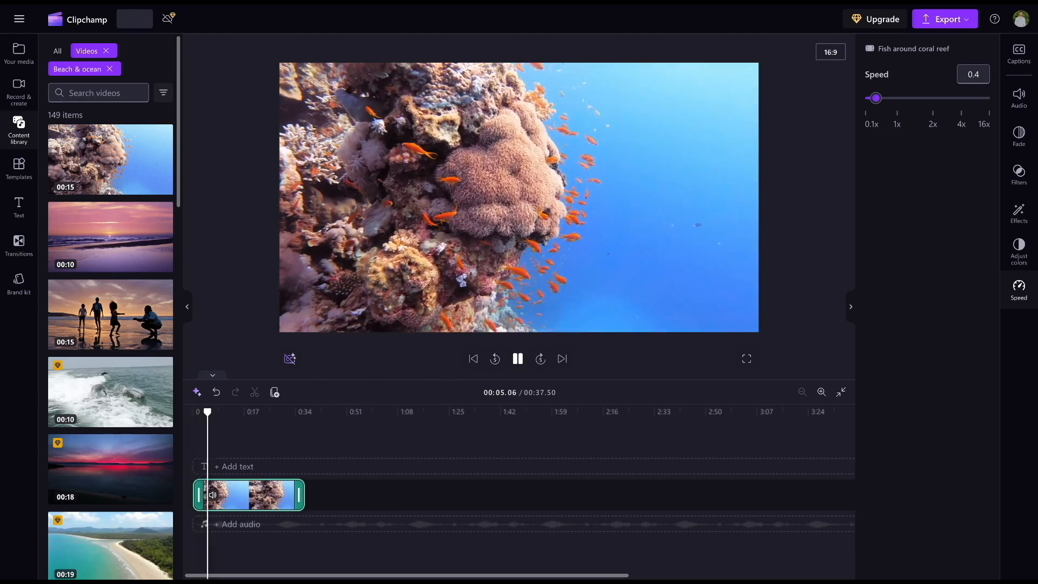
left_click_drag(876, 98, 897, 99)
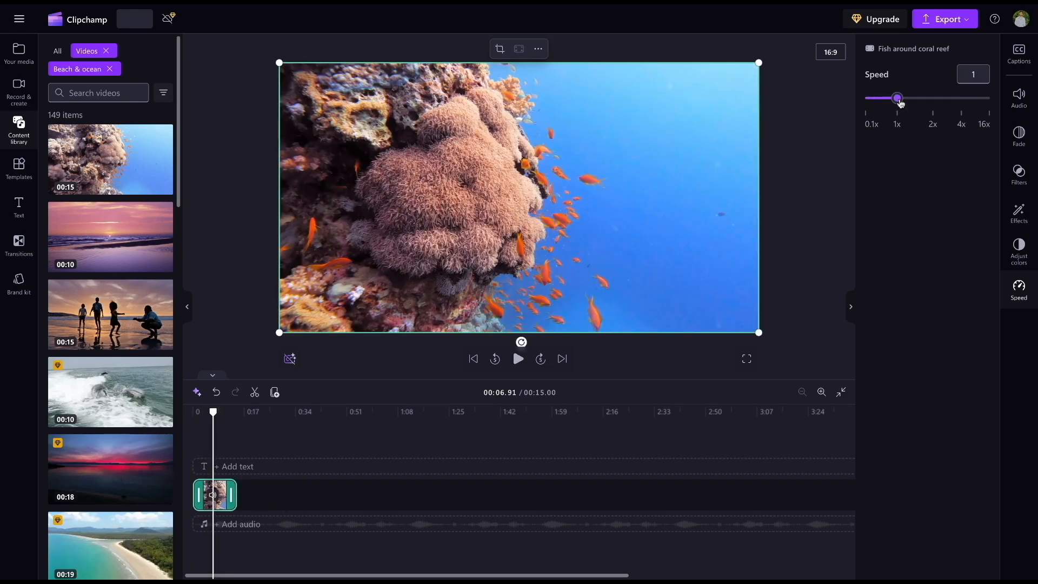
Raise the exposure of the coral reef clip slightly in its color adjustments.
left_click(1020, 250)
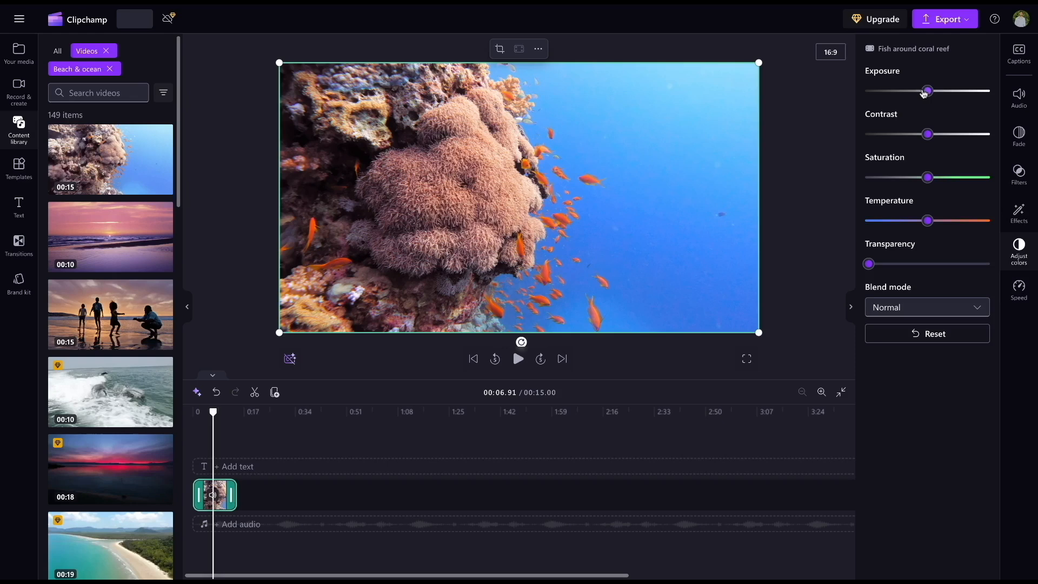
mouse_move(924, 92)
left_mouse_down()
mouse_move(989, 104)
mouse_move(938, 105)
left_mouse_up()
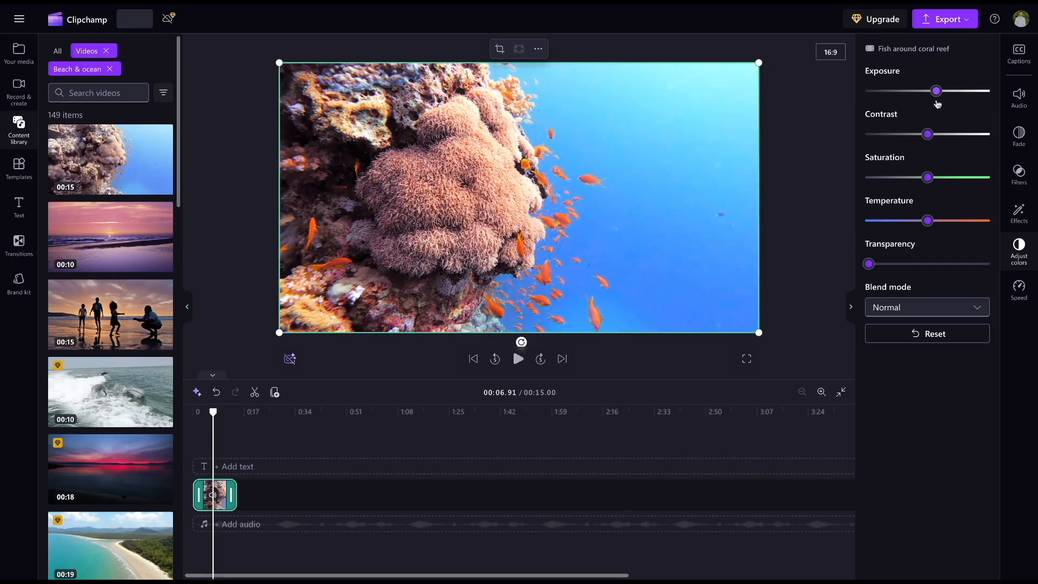
Try the Blur effect on the coral reef clip, play it from the start, and remove the effect.
left_click(1021, 222)
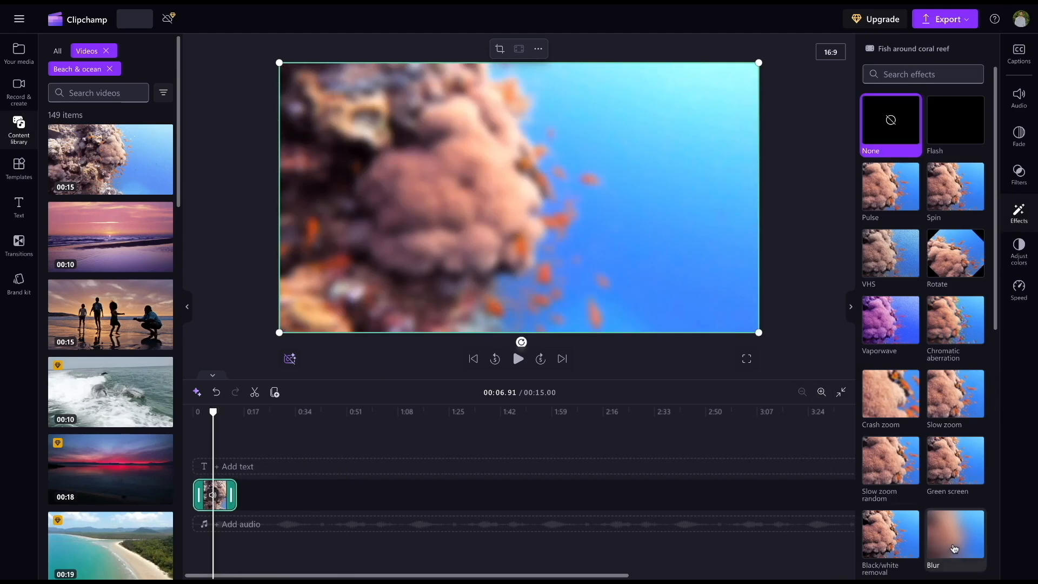
left_click(955, 547)
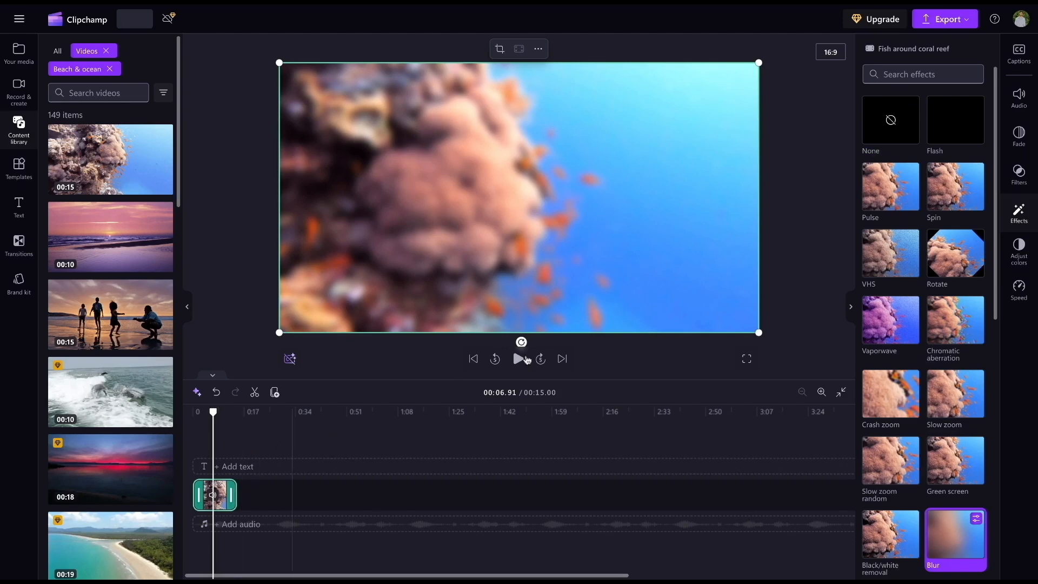
left_click(473, 359)
left_click(518, 359)
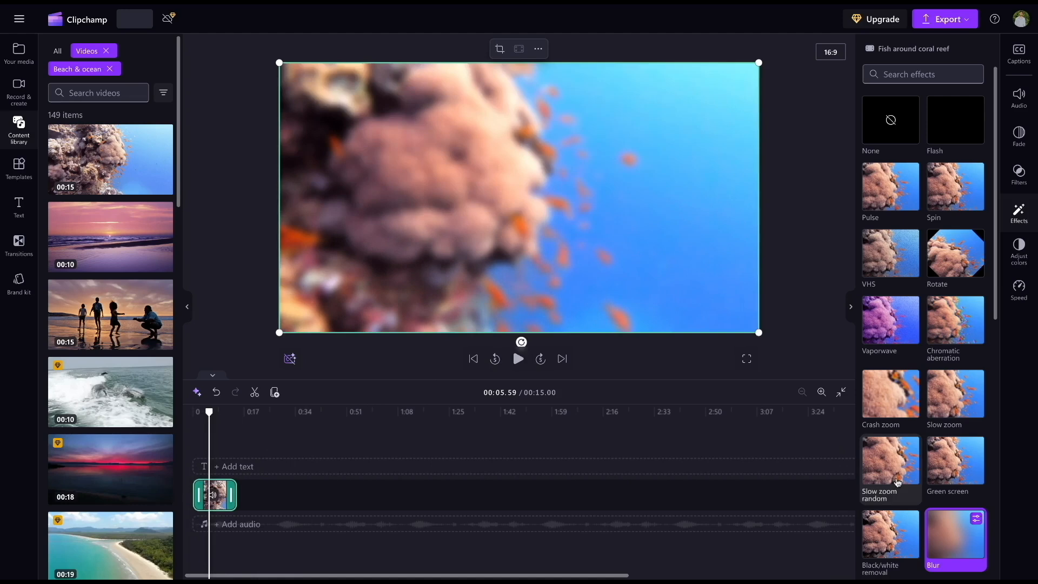
left_click(951, 529)
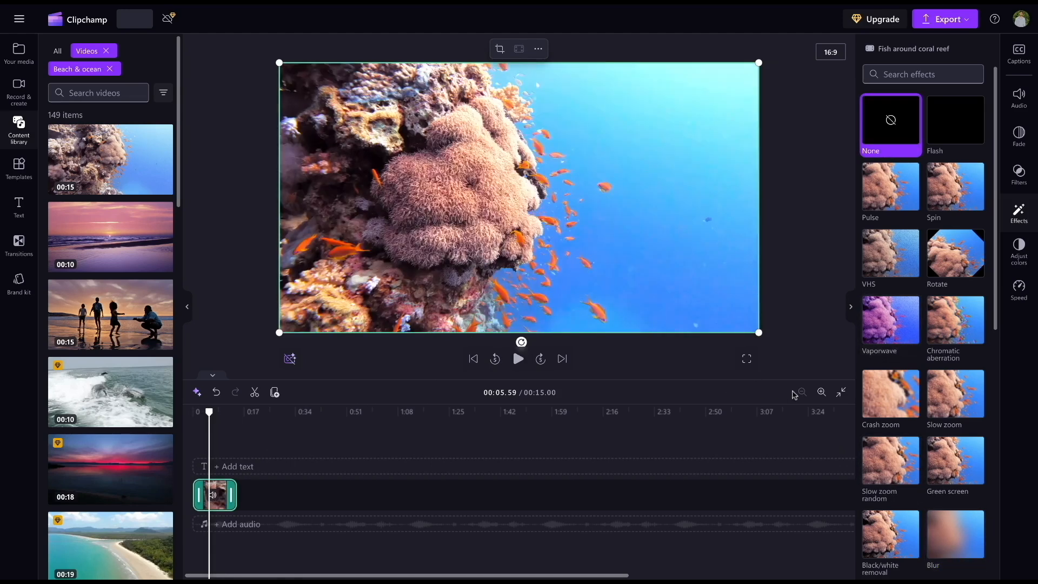
Fit the timeline to the coral reef clip and split the clip at 00:07.25.
left_click(841, 391)
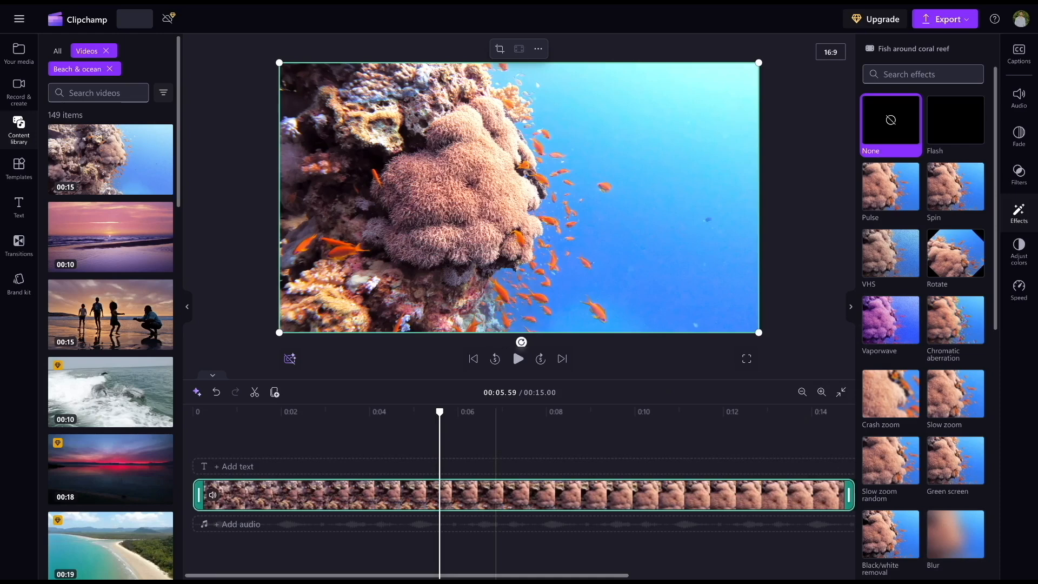
left_click(513, 441)
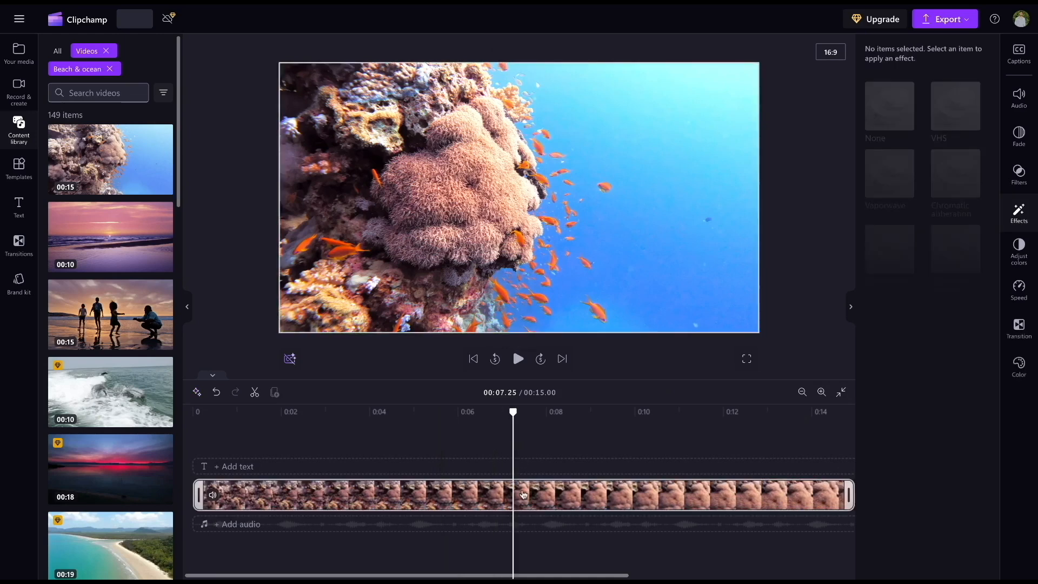
key("s")
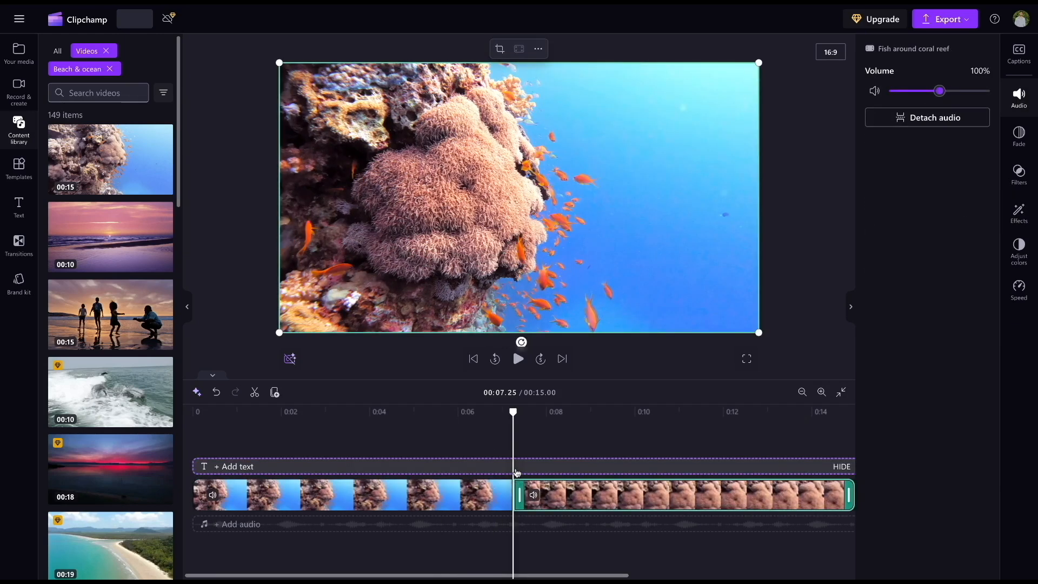
Swap the two split pieces on the timeline so the second half of the clip plays first.
left_click_drag(548, 497, 579, 494)
left_click_drag(457, 489, 739, 477)
left_click_drag(794, 521, 408, 483)
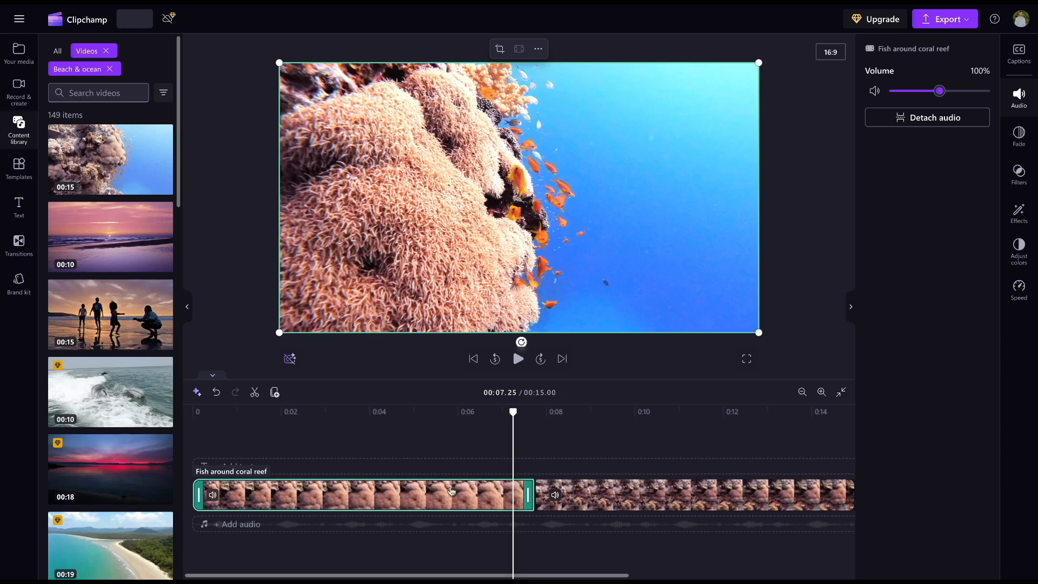
Look over the filters, fade settings and audio volume control for the first clip on the timeline.
left_click(1019, 180)
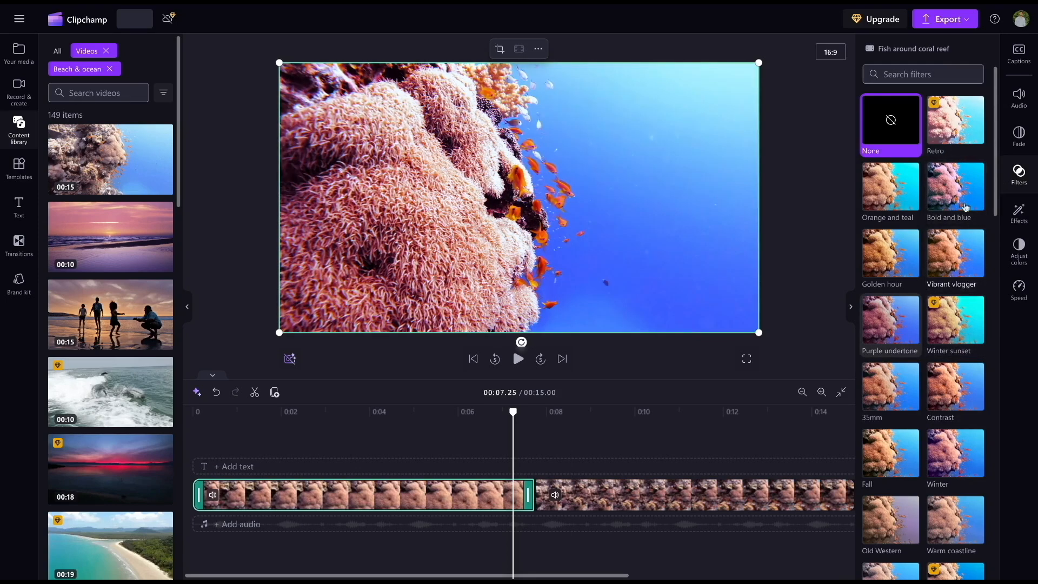
left_click(1019, 136)
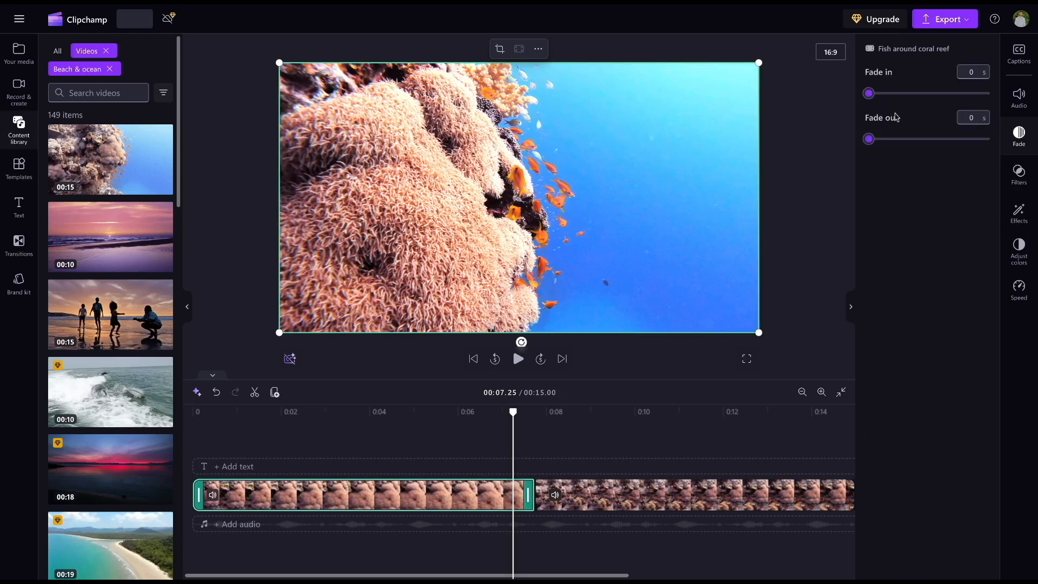
left_click(1026, 104)
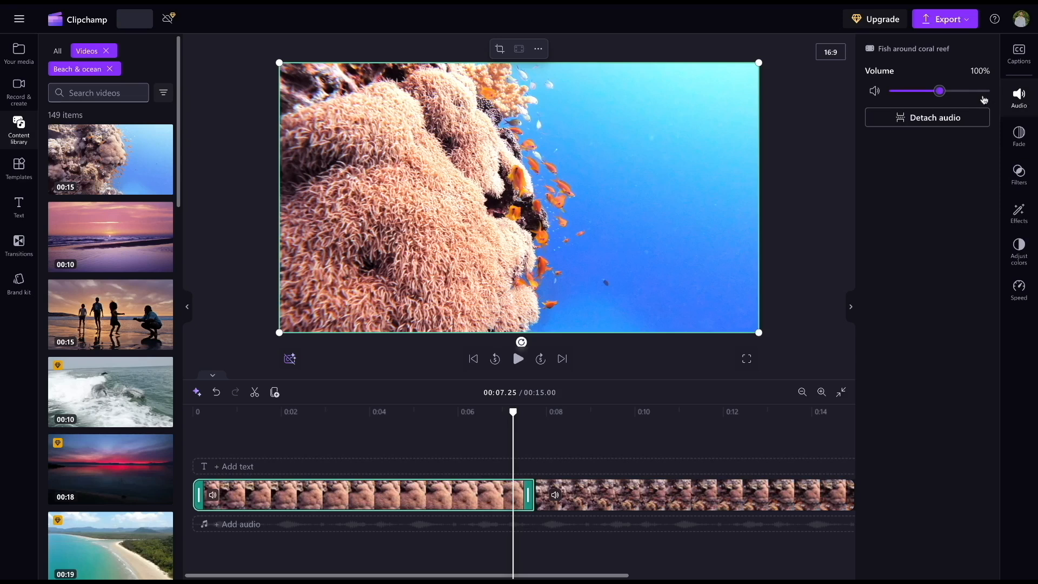
mouse_move(944, 95)
left_mouse_down()
mouse_move(890, 91)
mouse_move(940, 91)
left_mouse_up()
Add a Large heading title at about 1.5 seconds above the first clip and change its text to "cool ocean".
left_click(282, 471)
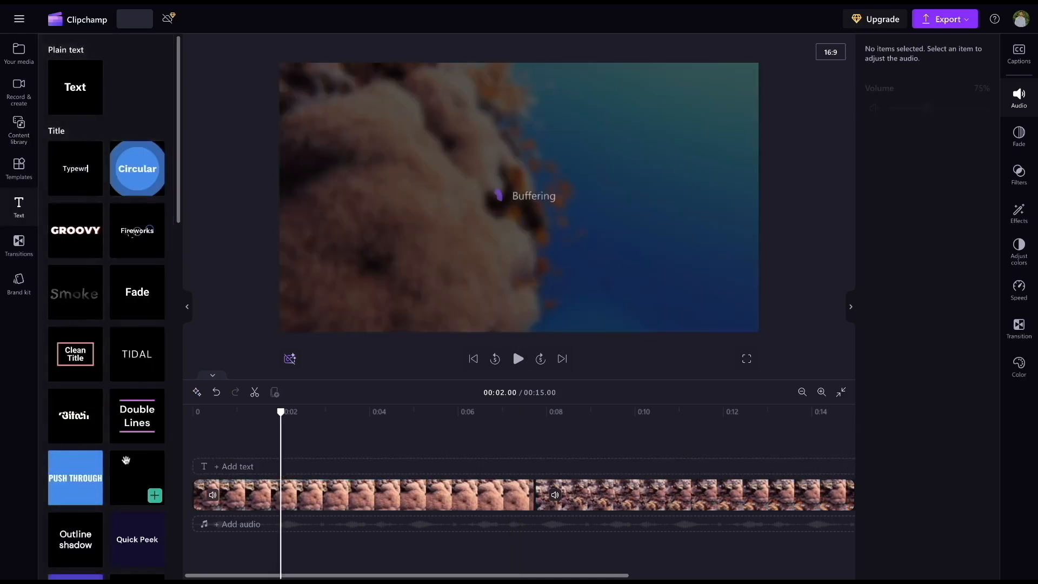
scroll(129, 489, "down", 2)
left_click_drag(136, 391, 275, 467)
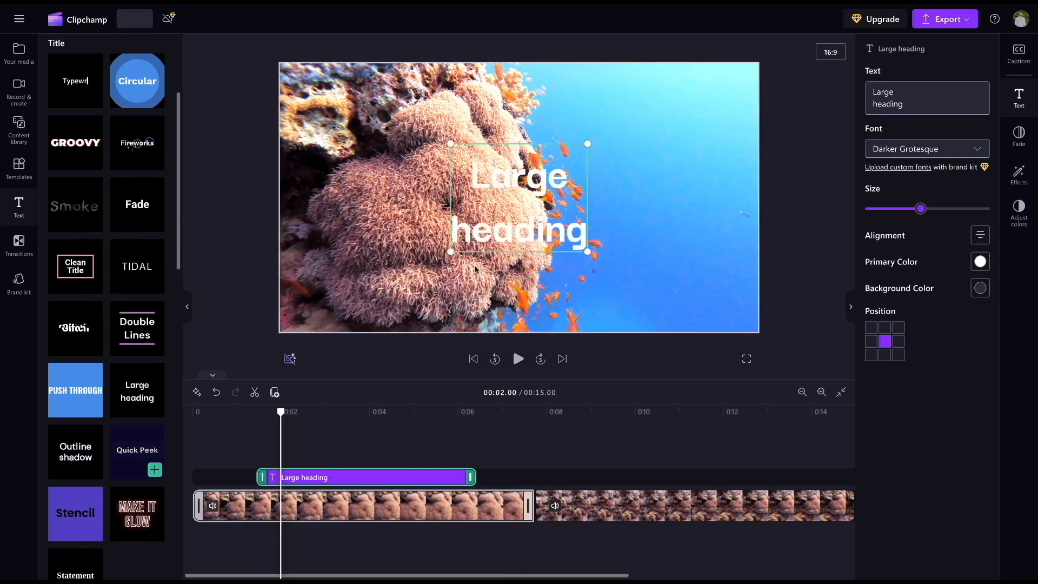
left_click(485, 179)
double_click(891, 93)
key("ctrl+a")
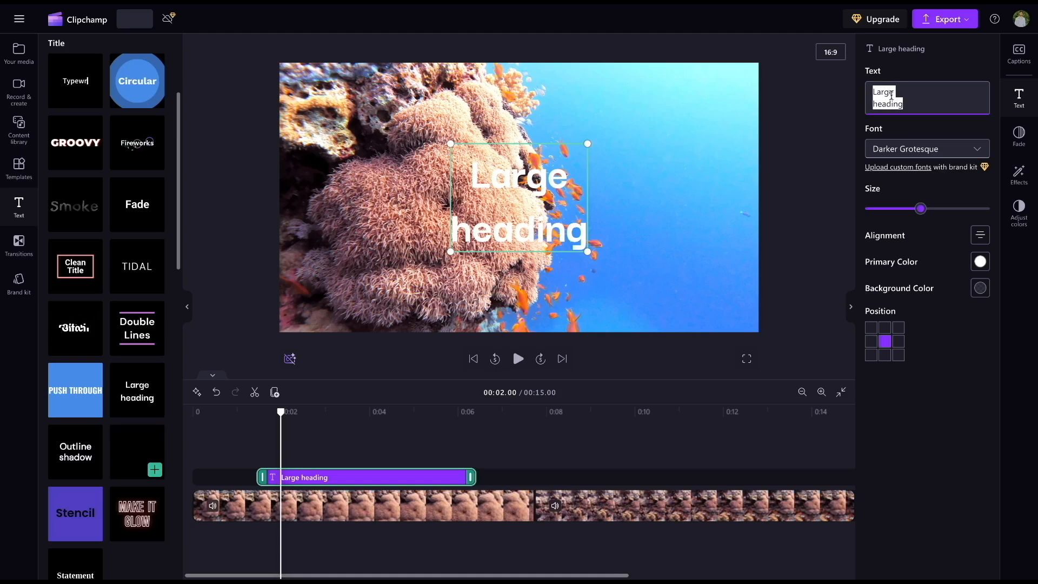
type("cool ocean")
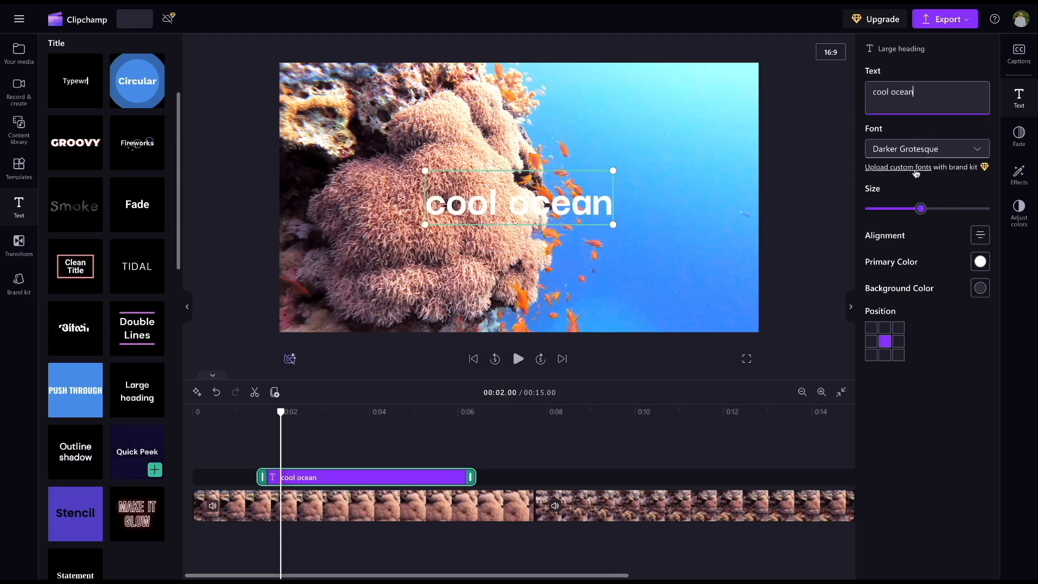
Enlarge the "cool ocean" title to span most of the frame's width and set its primary color to black (#000000).
left_click_drag(921, 209, 973, 209)
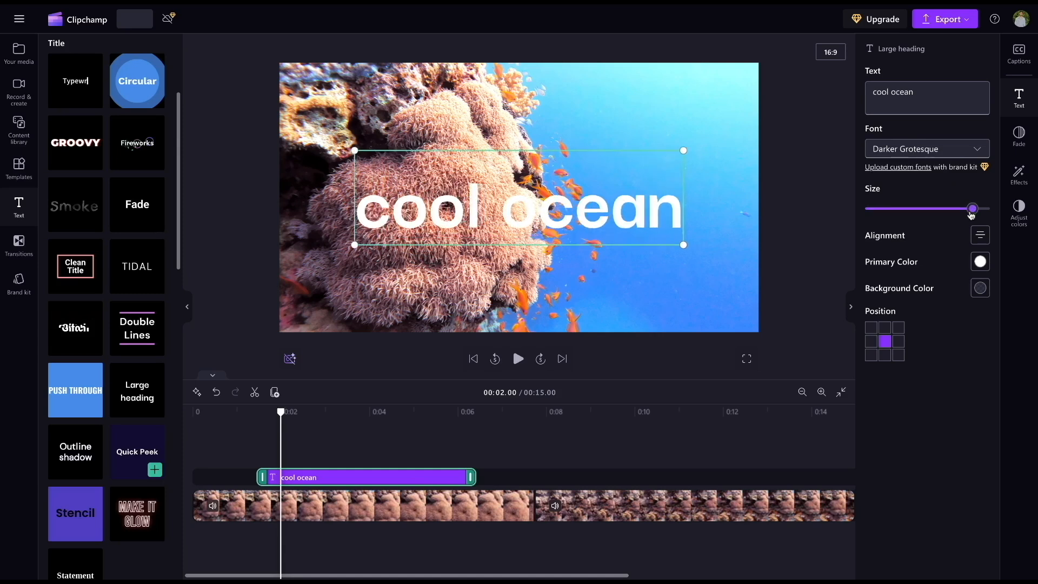
left_click(987, 268)
left_click(905, 207)
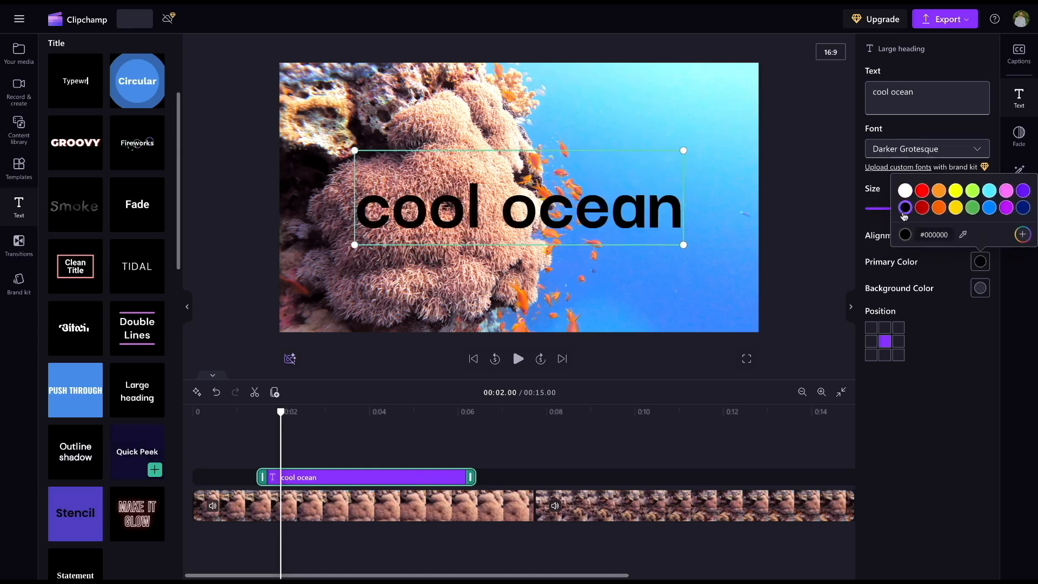
left_click(942, 365)
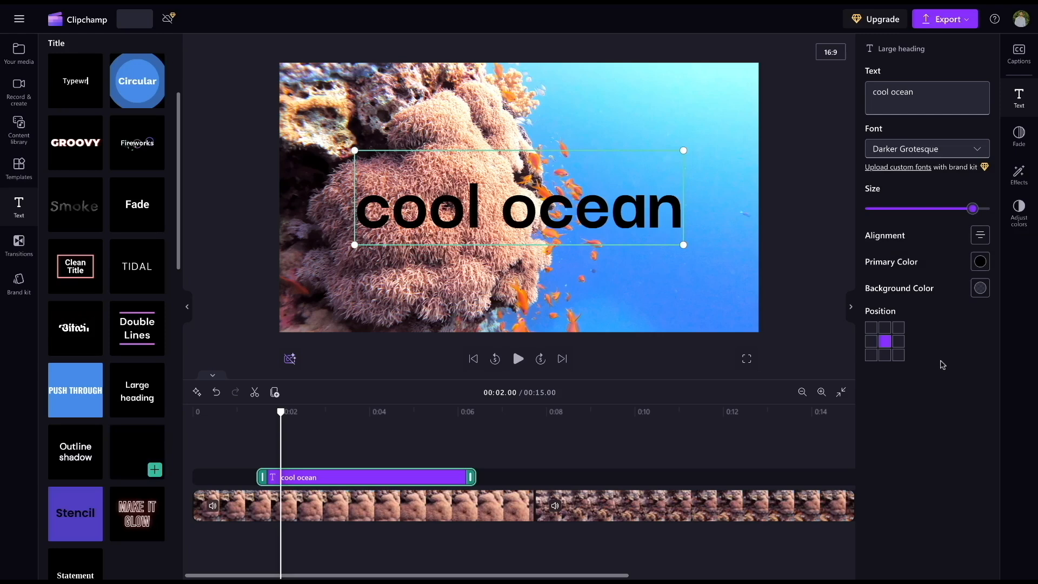
Extend the "cool ocean" title on the timeline to just past the end of the first clip.
left_click_drag(470, 477, 543, 455)
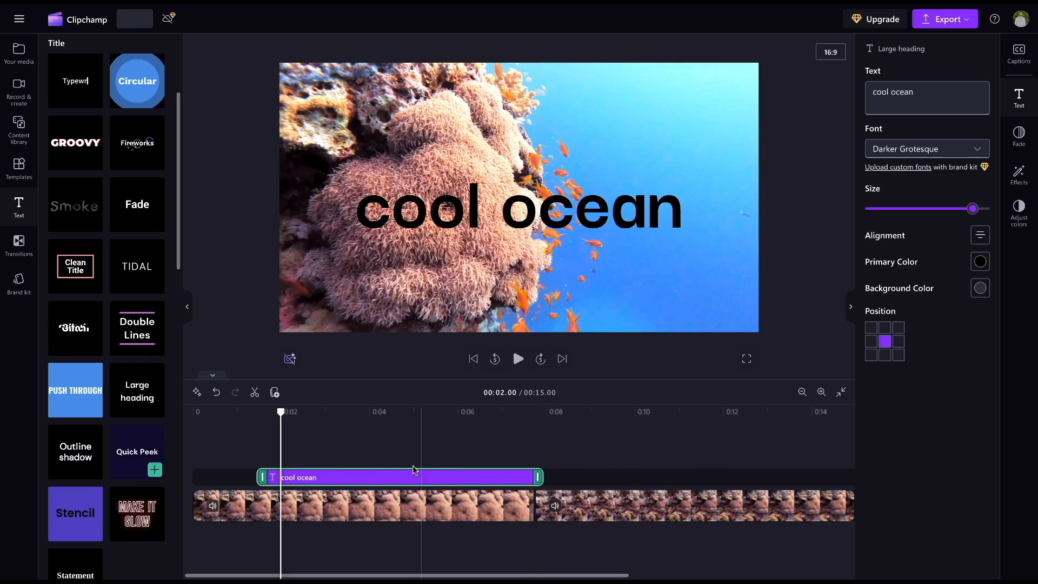
left_click(395, 465)
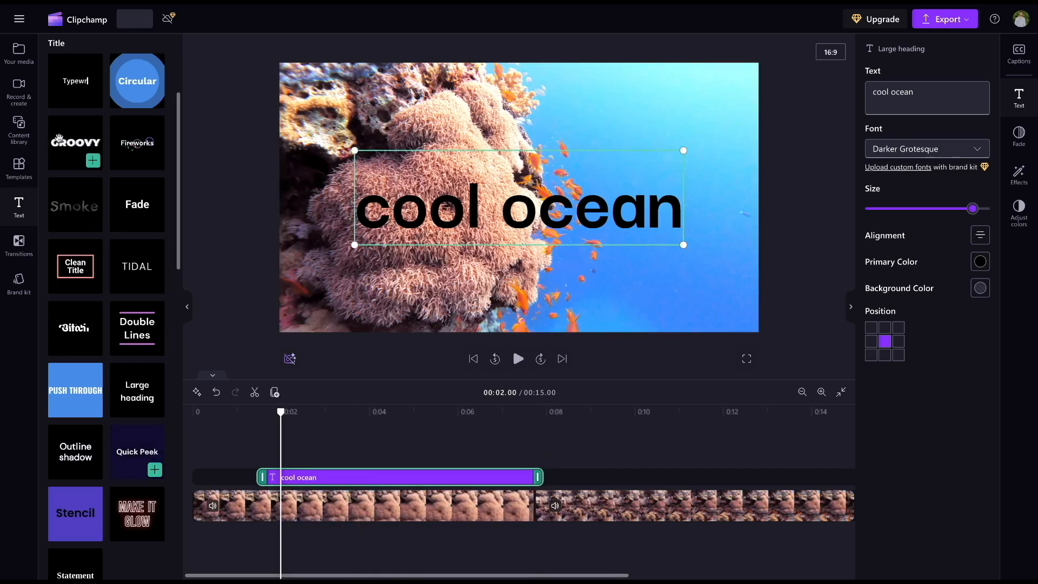
Find the Happy music collection in the content library and add the track "Get this" below the video clips.
left_click(19, 129)
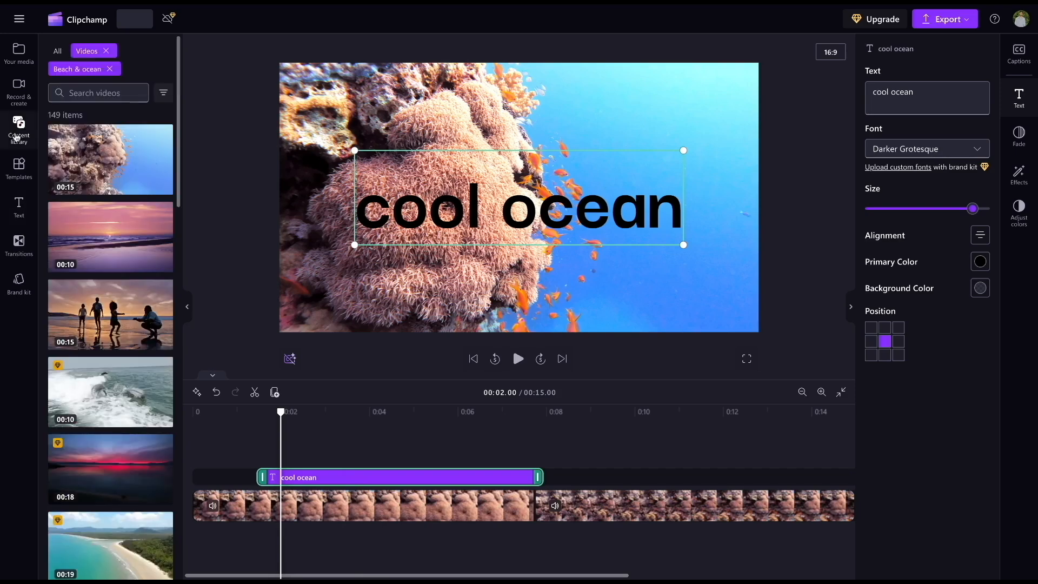
left_click(112, 50)
left_click(110, 70)
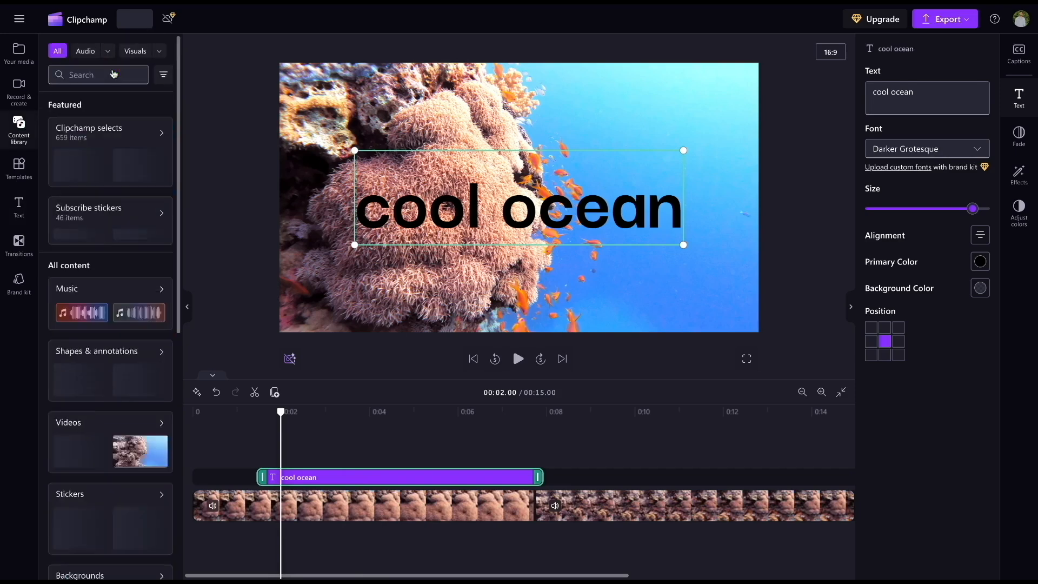
left_click(85, 51)
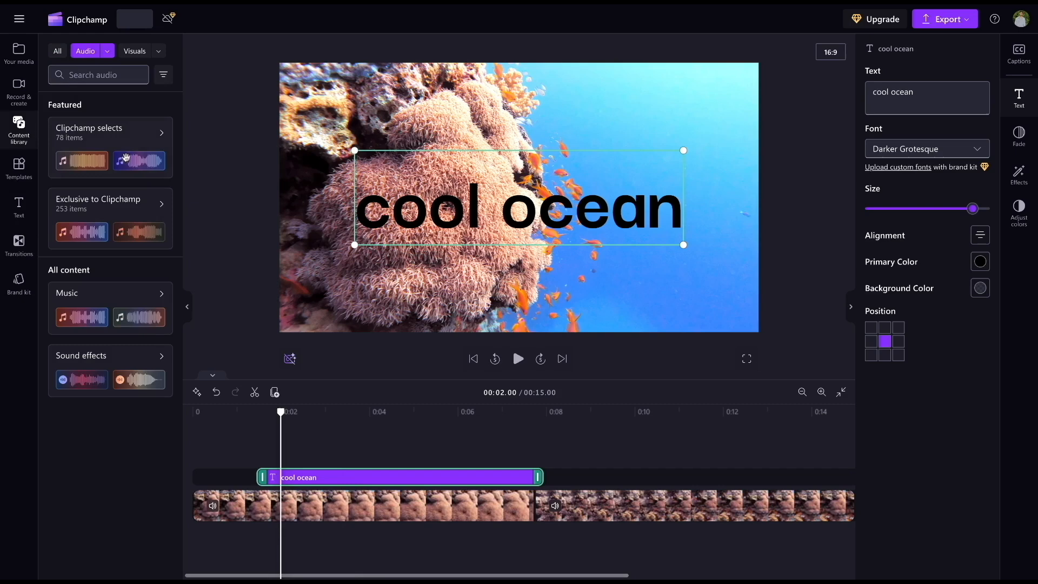
left_click(124, 297)
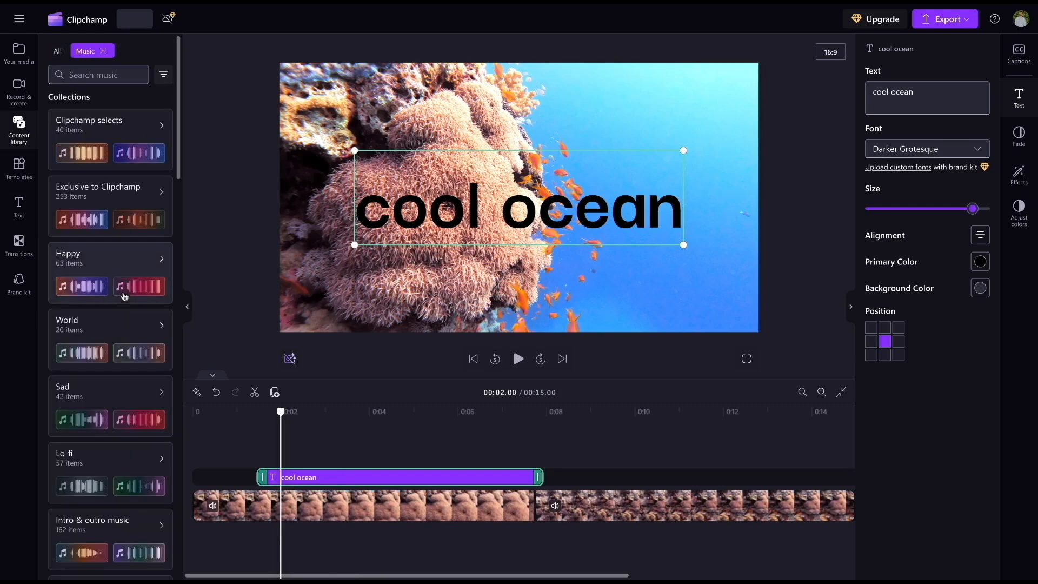
left_click(130, 265)
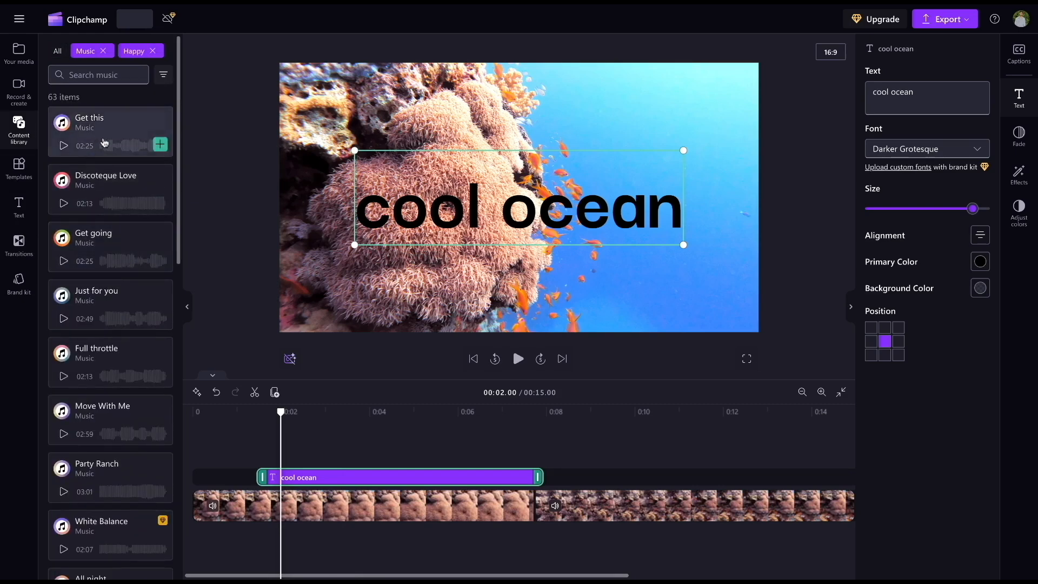
left_click_drag(113, 129, 269, 527)
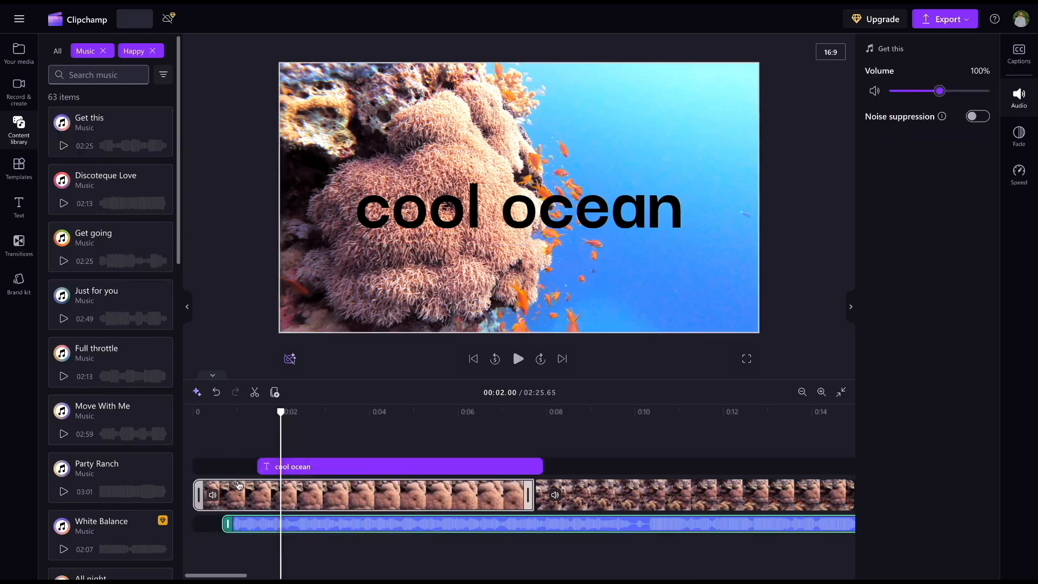
Play the project from the start for about five seconds, lowering the "Get this" music volume to 36%.
left_click(307, 467)
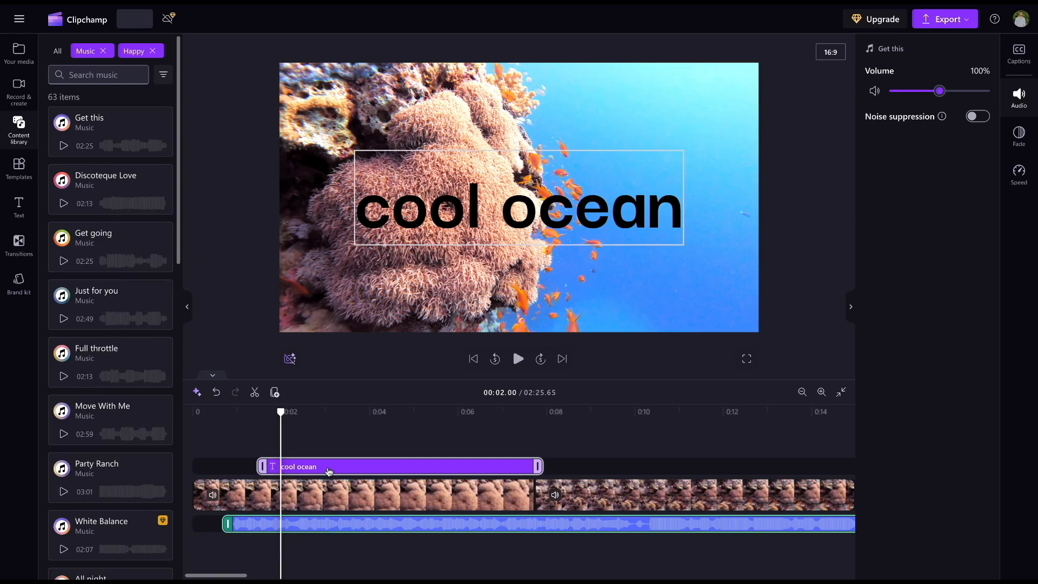
left_click(242, 441)
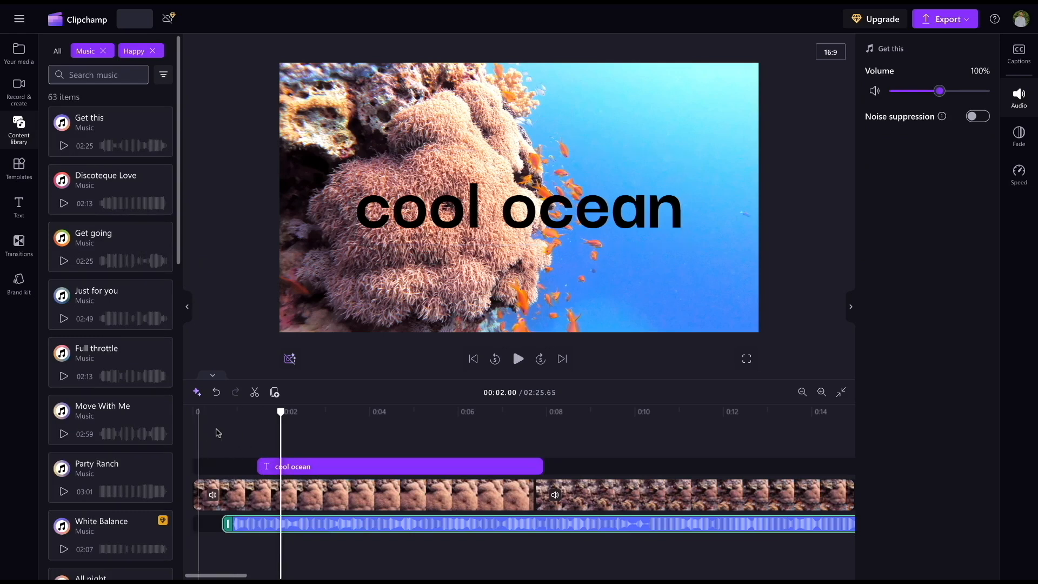
left_click(474, 359)
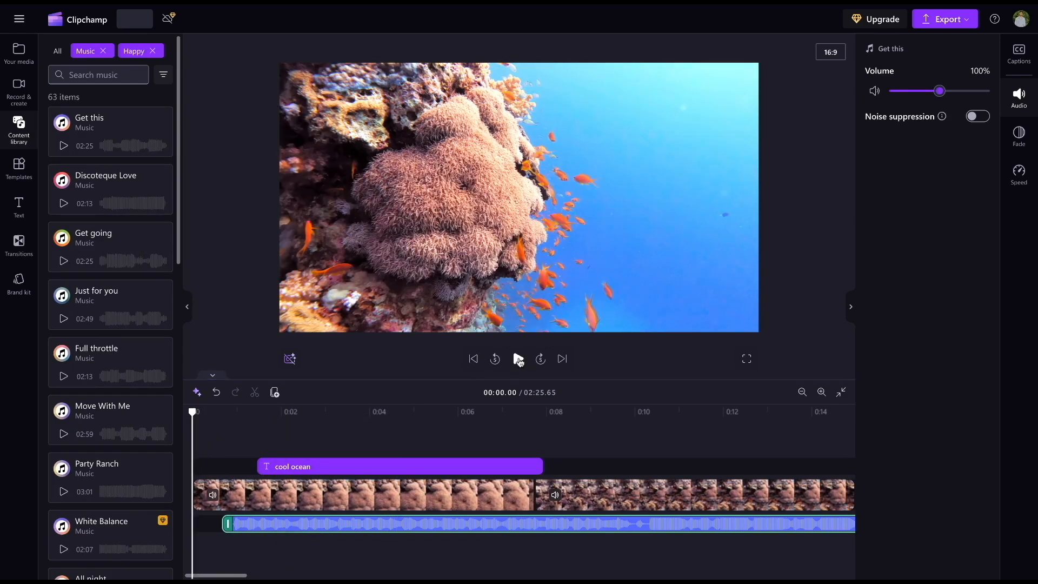
left_click(518, 359)
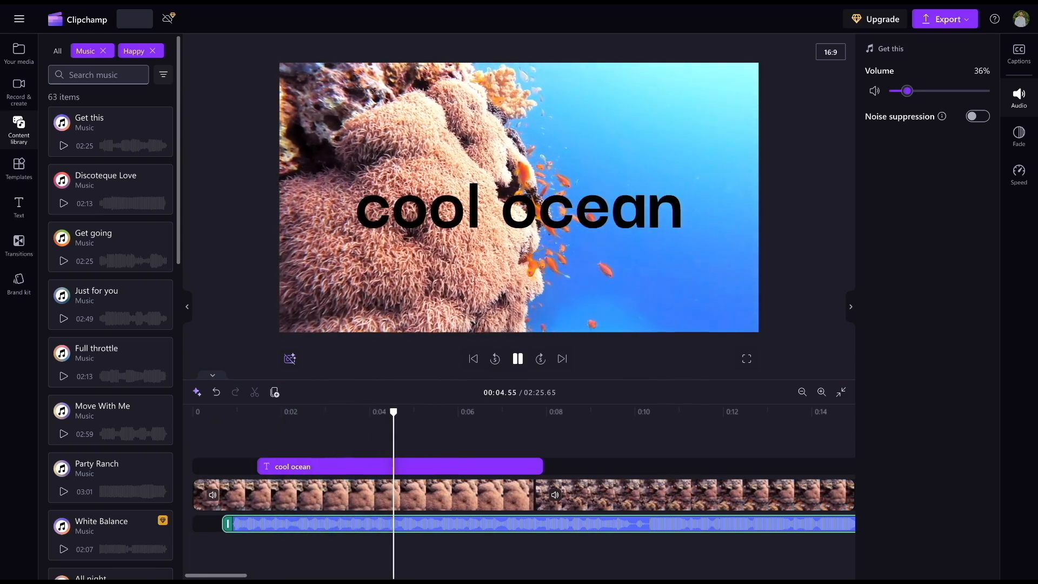
key("space")
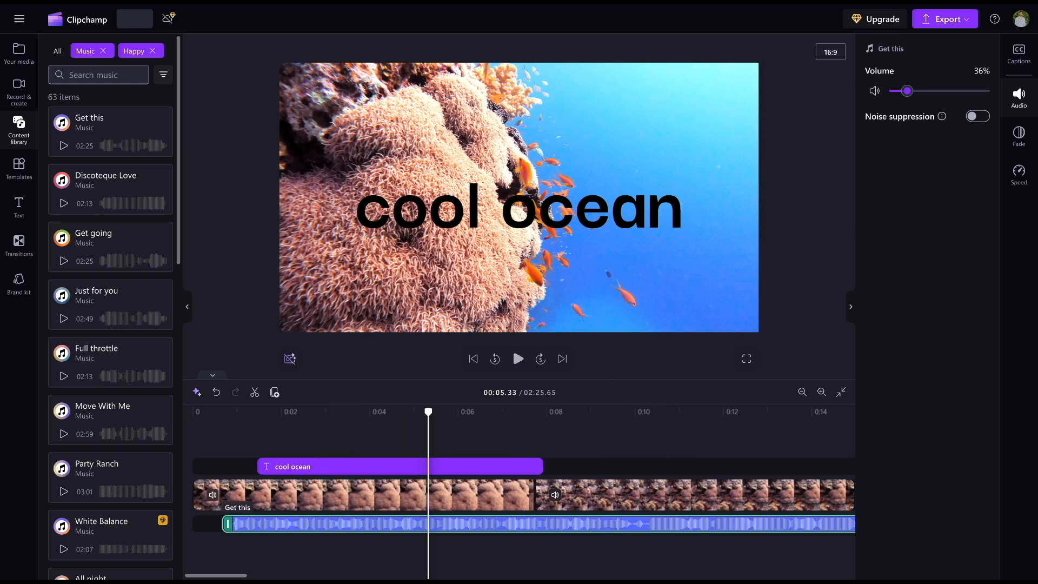
Delete everything on the timeline and add the "Colorful YouTube kids channel outro" template from the YouTube category.
key("ctrl+a")
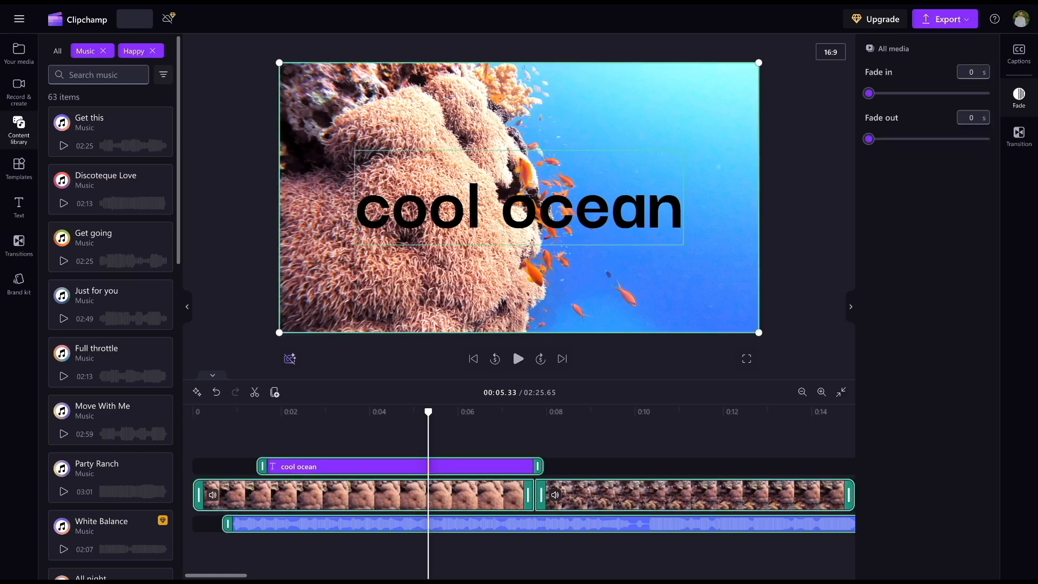
key("Delete")
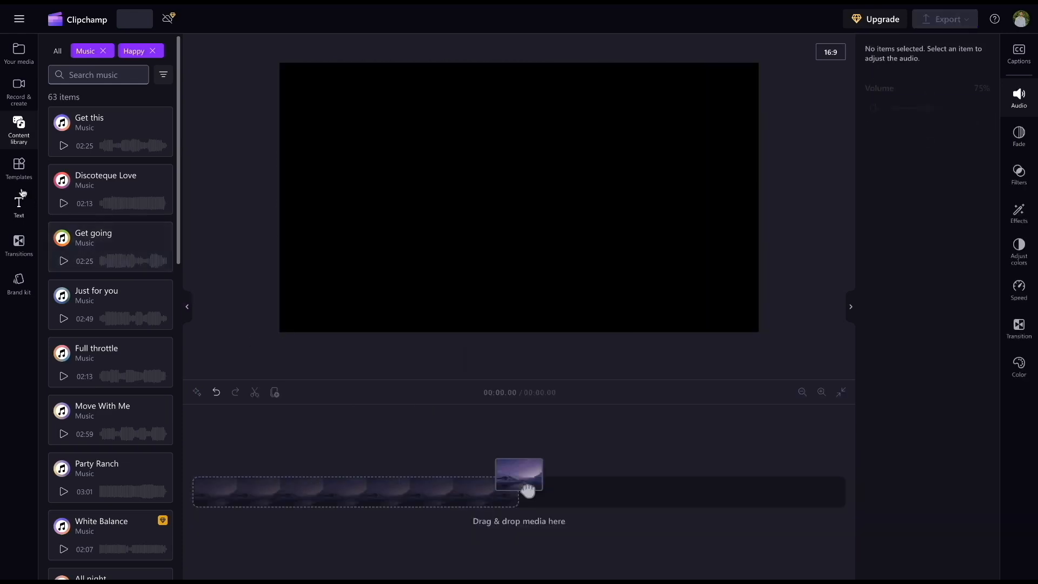
left_click(16, 175)
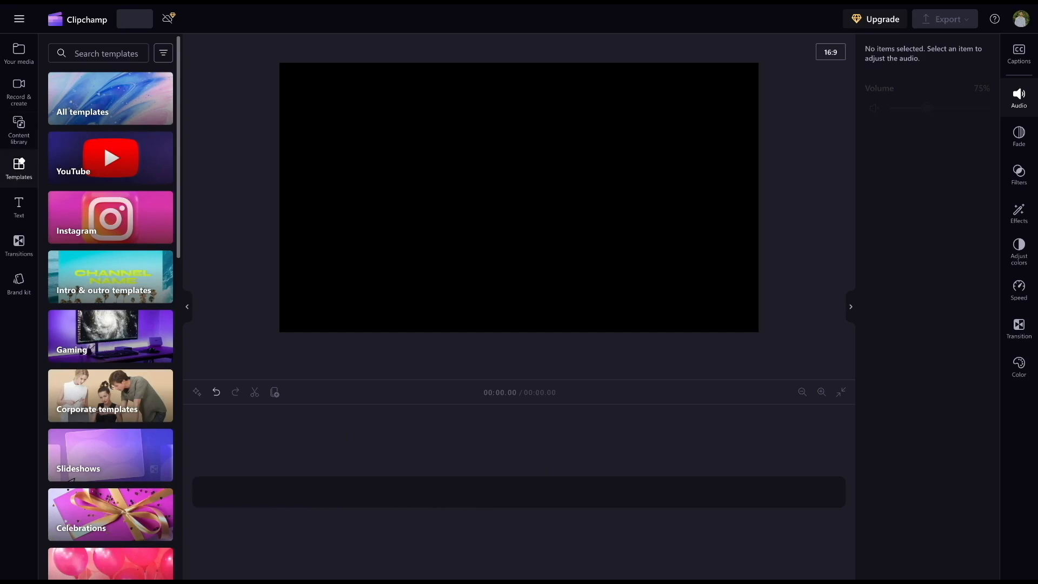
left_click(107, 156)
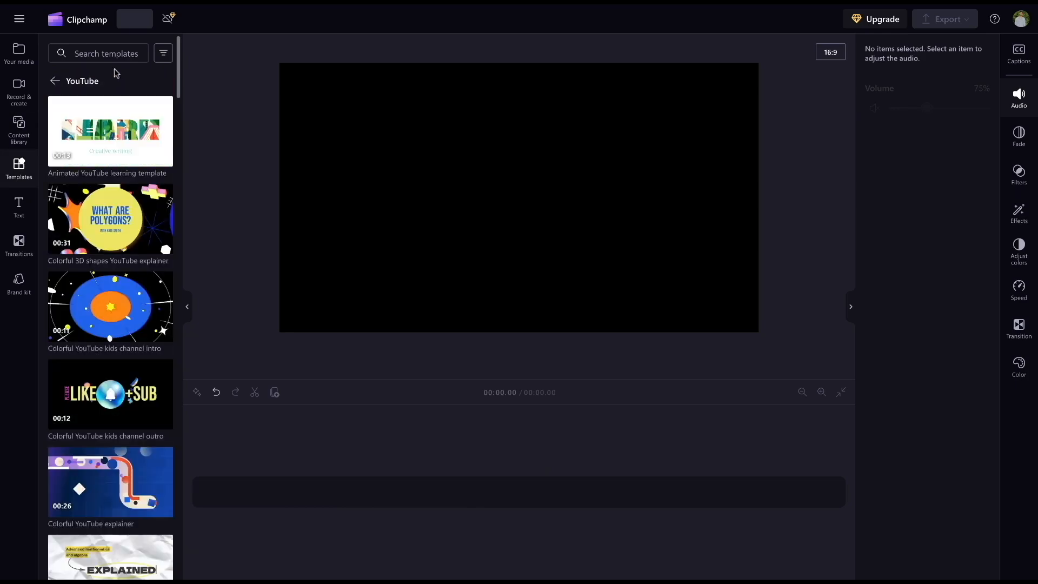
mouse_move(130, 395)
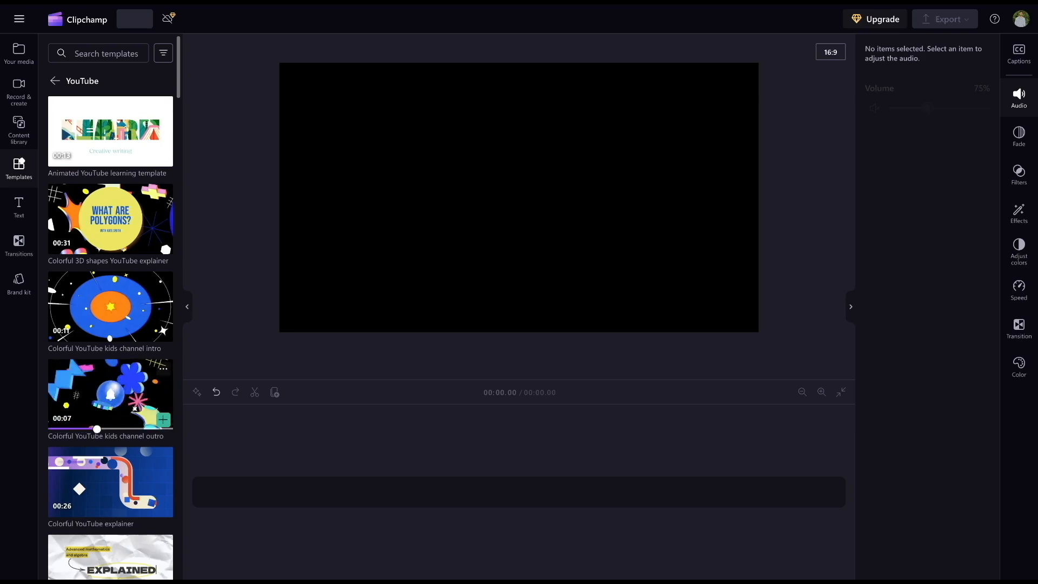
left_click(162, 419)
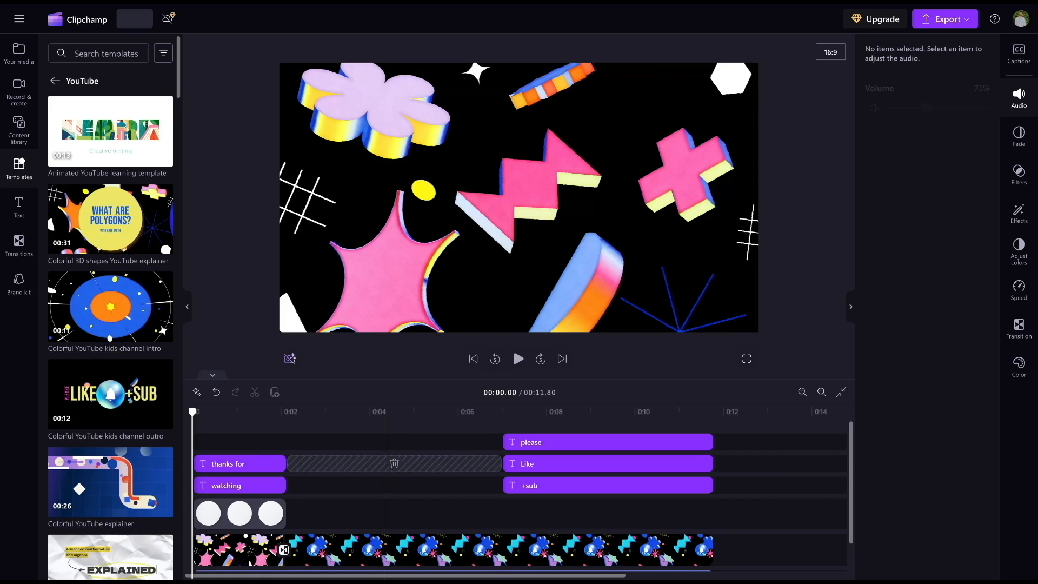
Mute the template's "Four More Chords" music track and play the outro through to its end.
scroll(322, 523, "down", 1)
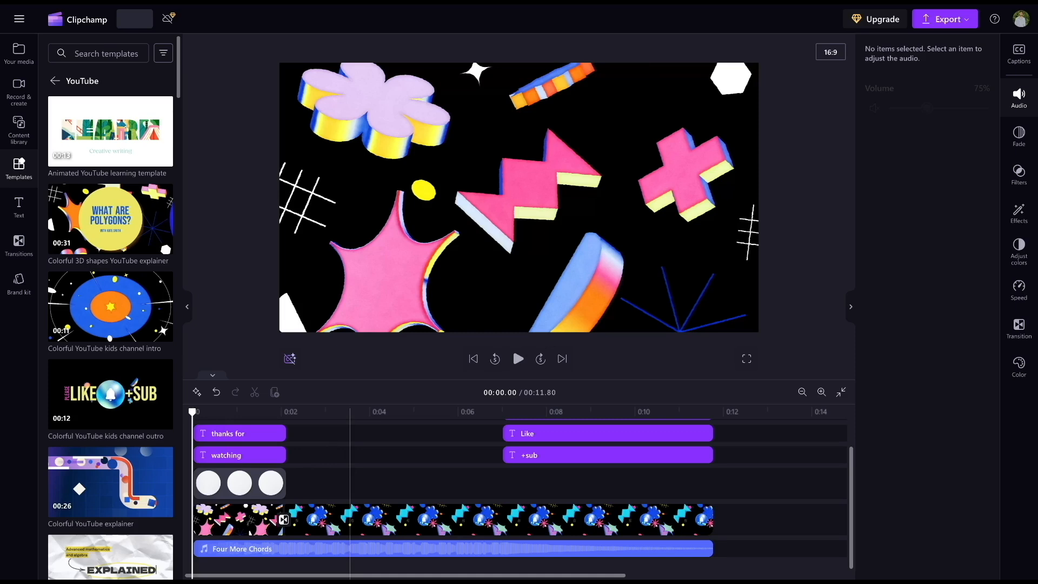
left_click(359, 550)
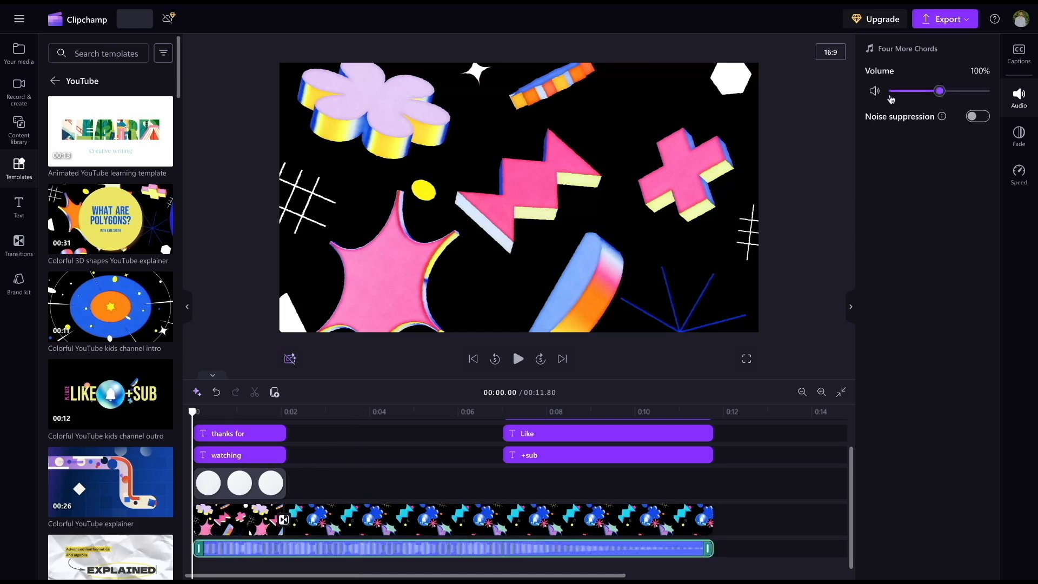
left_click(874, 90)
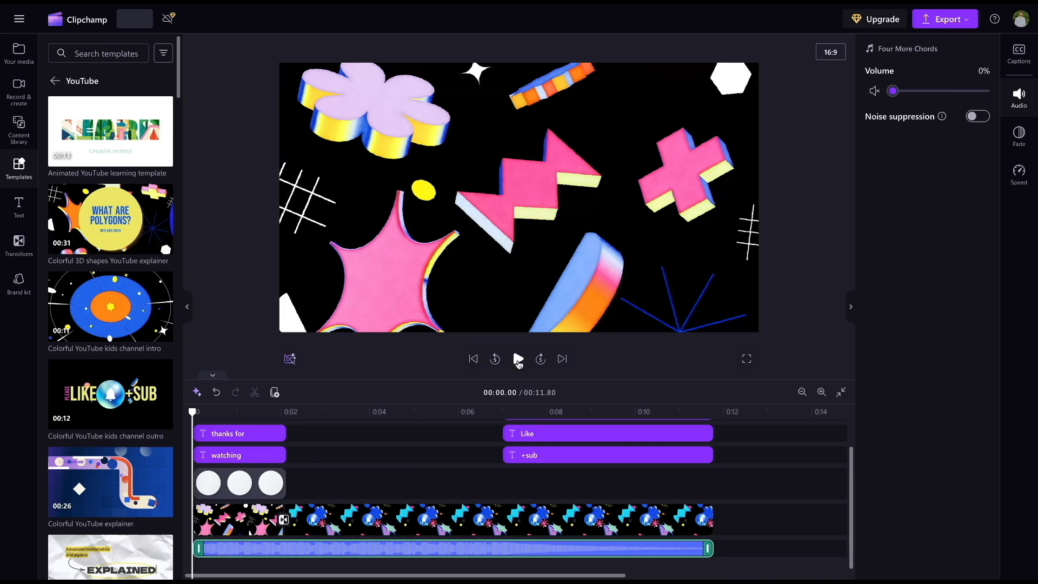
left_click(518, 360)
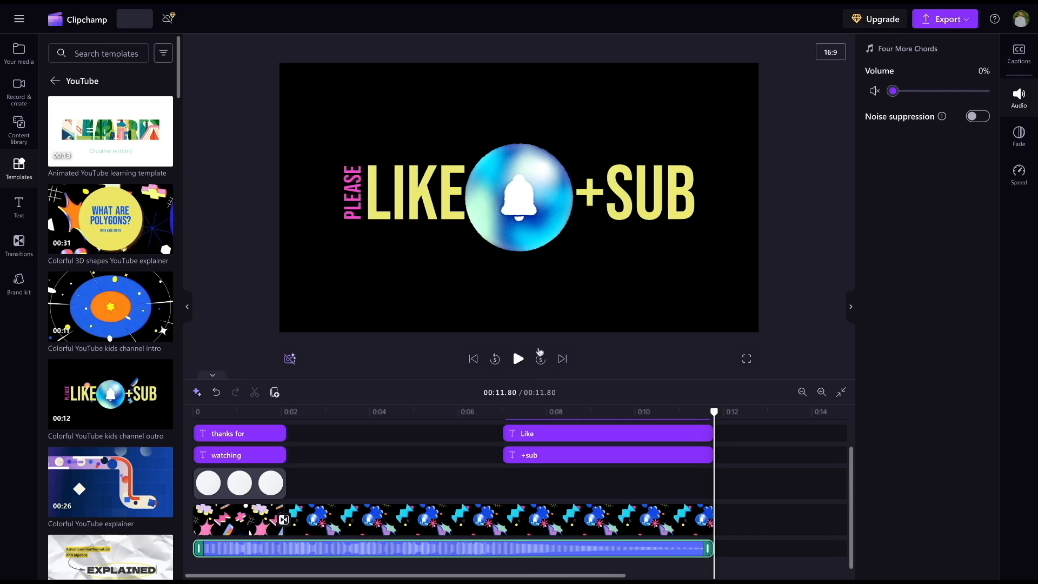
Look over the export video quality options and browse the available transitions, including Fades & blurs and Wipes.
left_click(929, 25)
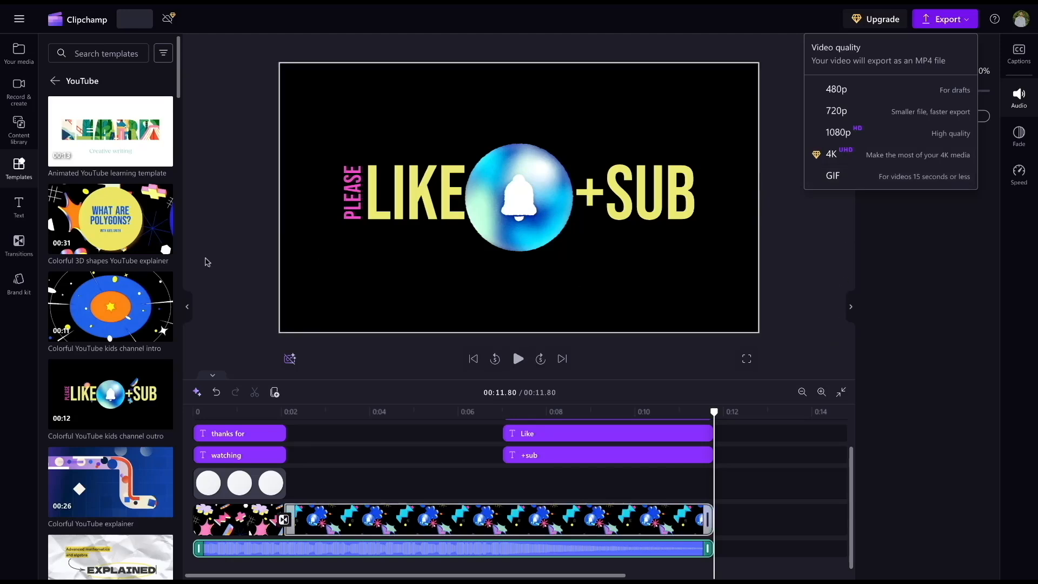
left_click(15, 254)
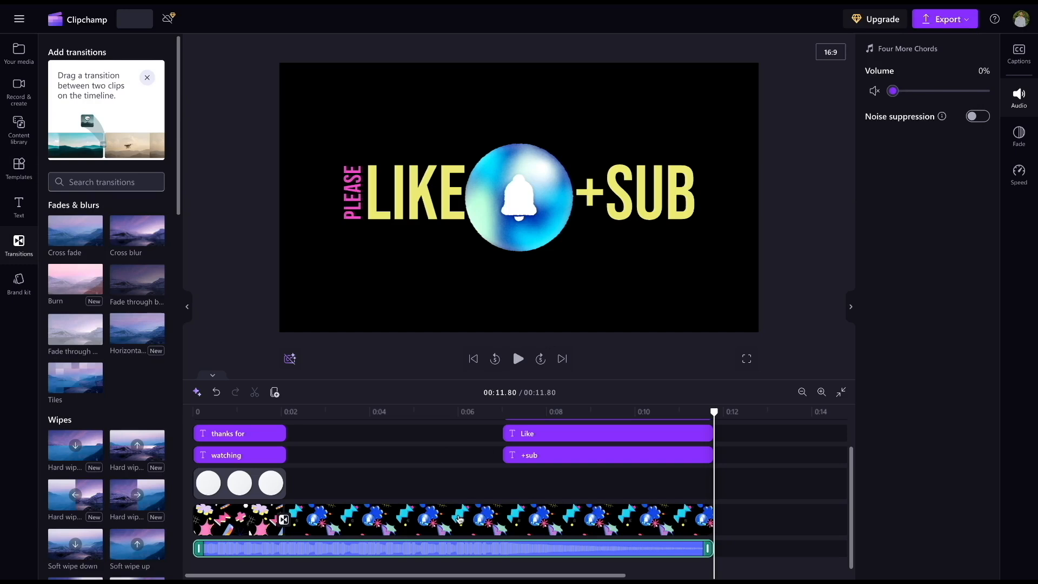
scroll(100, 490, "down", 3)
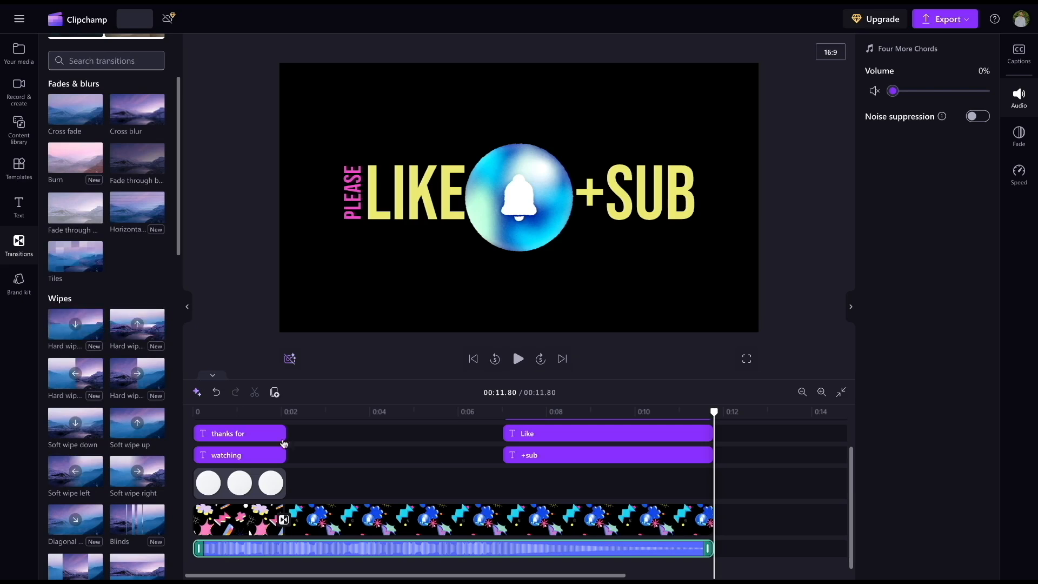
scroll(687, 433, "up", 1)
Fit the whole outro on the timeline and collapse the clip properties area to widen the workspace.
left_click(842, 393)
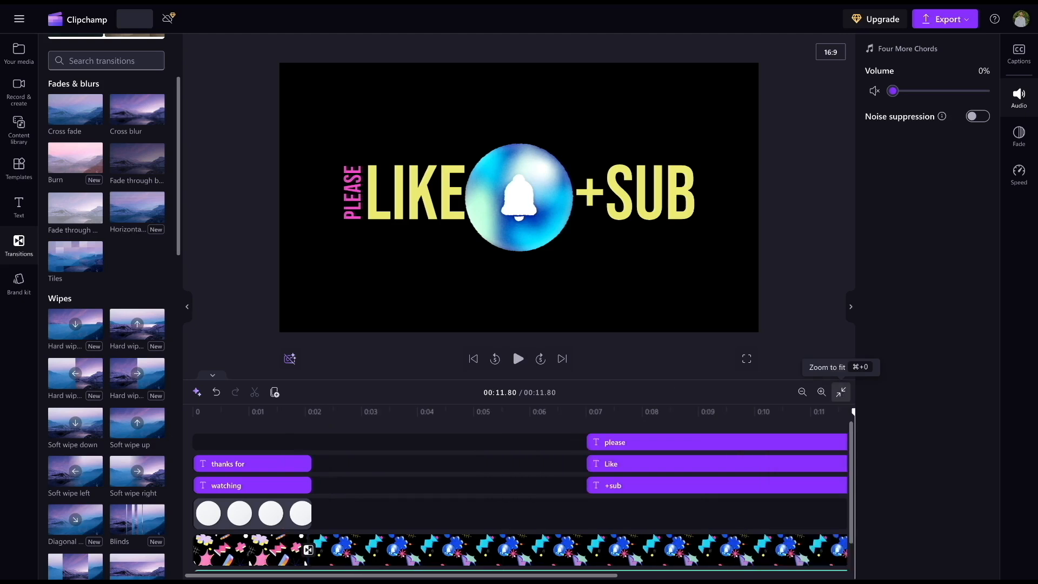
left_click(851, 306)
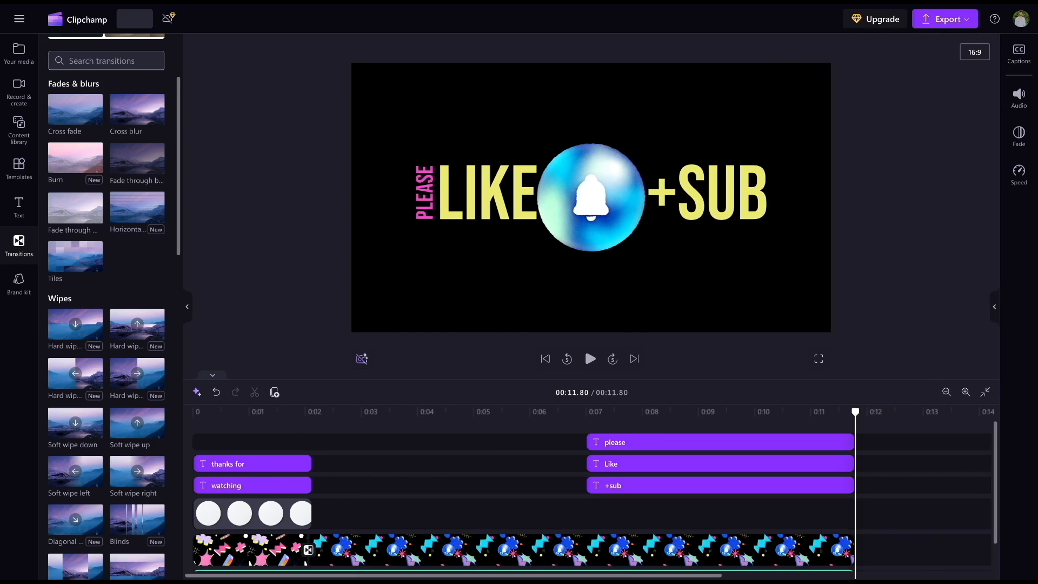
View the outro in full screen, return to the editor, and delete everything on the timeline.
left_click(820, 359)
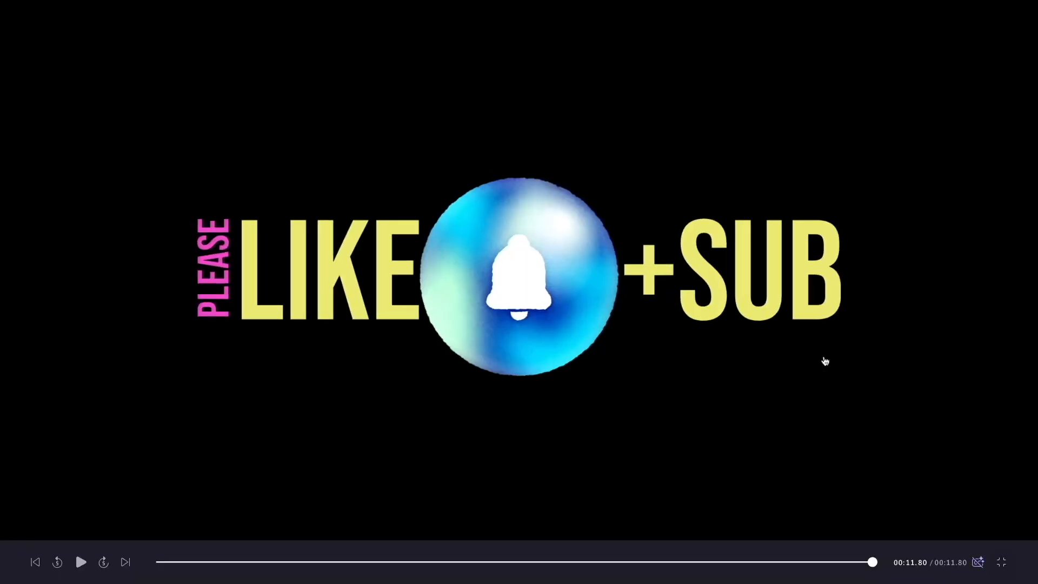
left_click(1001, 562)
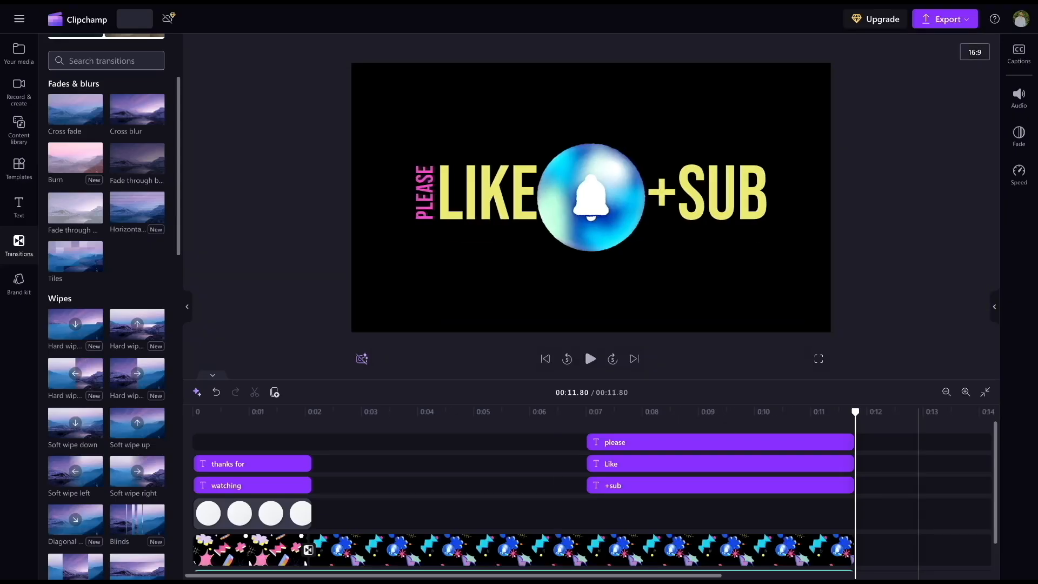
key("ctrl+a")
key("Delete")
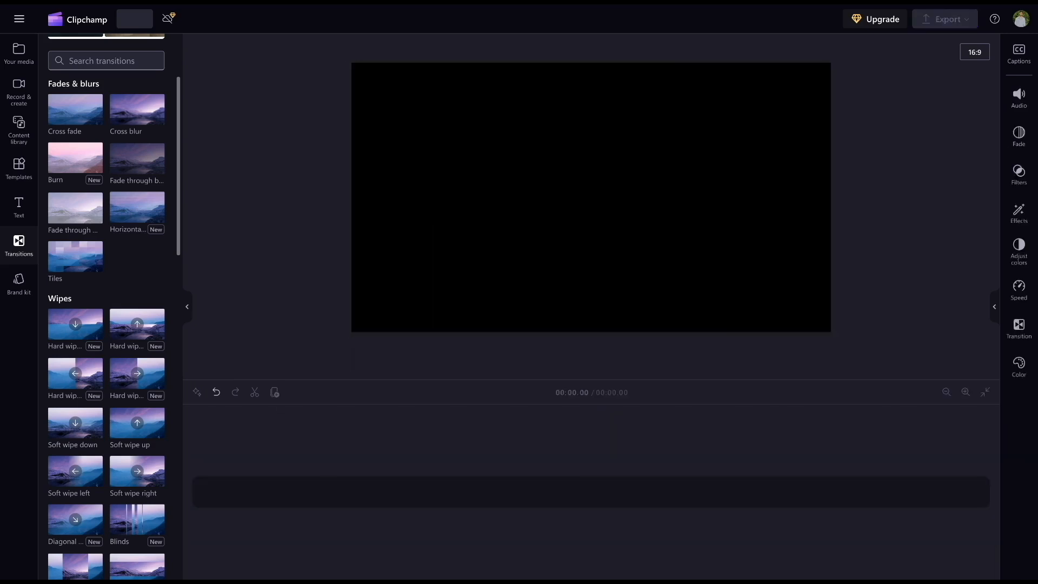
Open the screen recorder, try its record and coach controls, and return to the recording options.
left_click(24, 105)
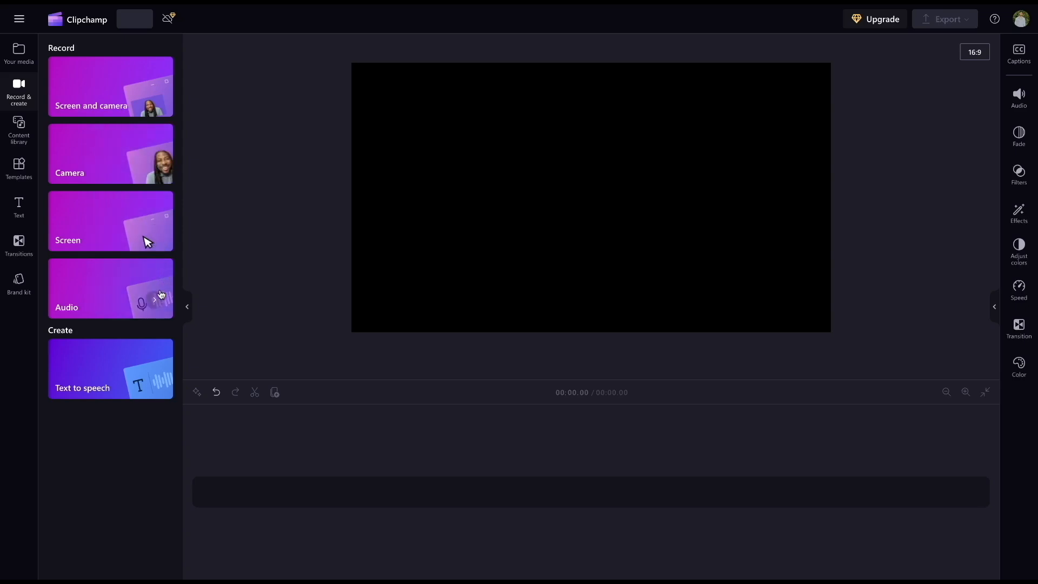
left_click(151, 239)
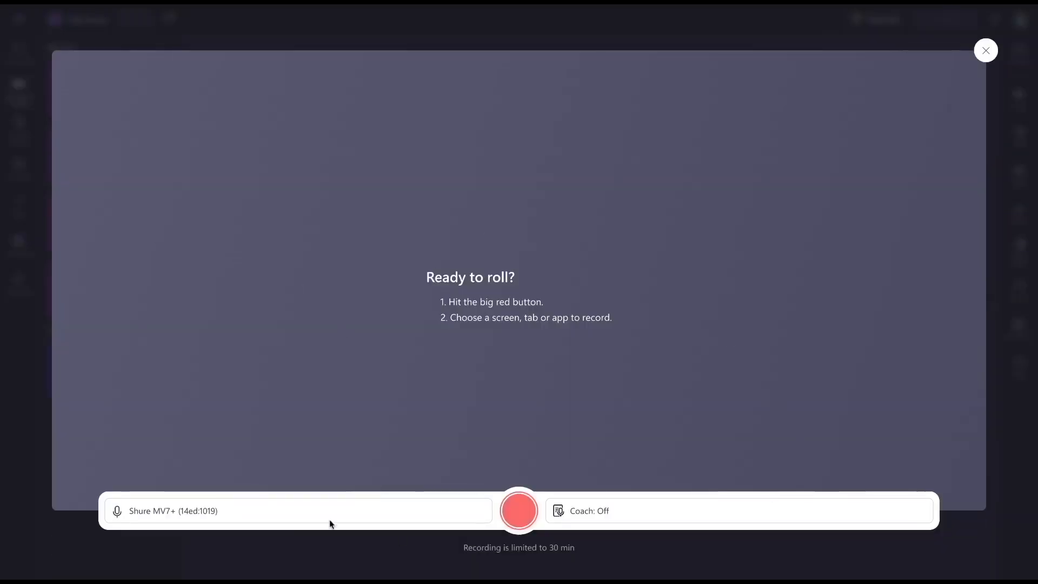
left_click(520, 513)
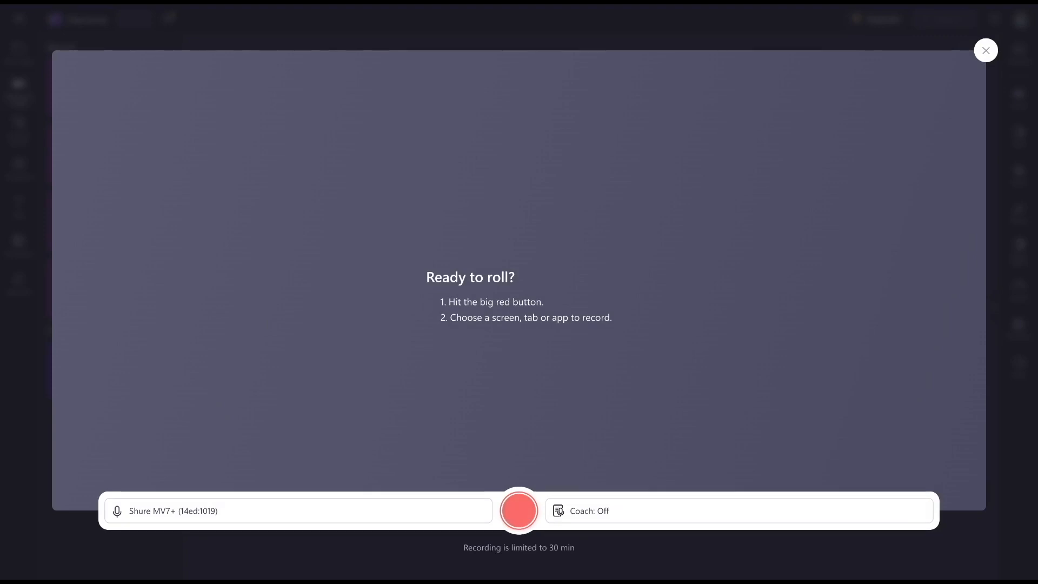
left_click(576, 518)
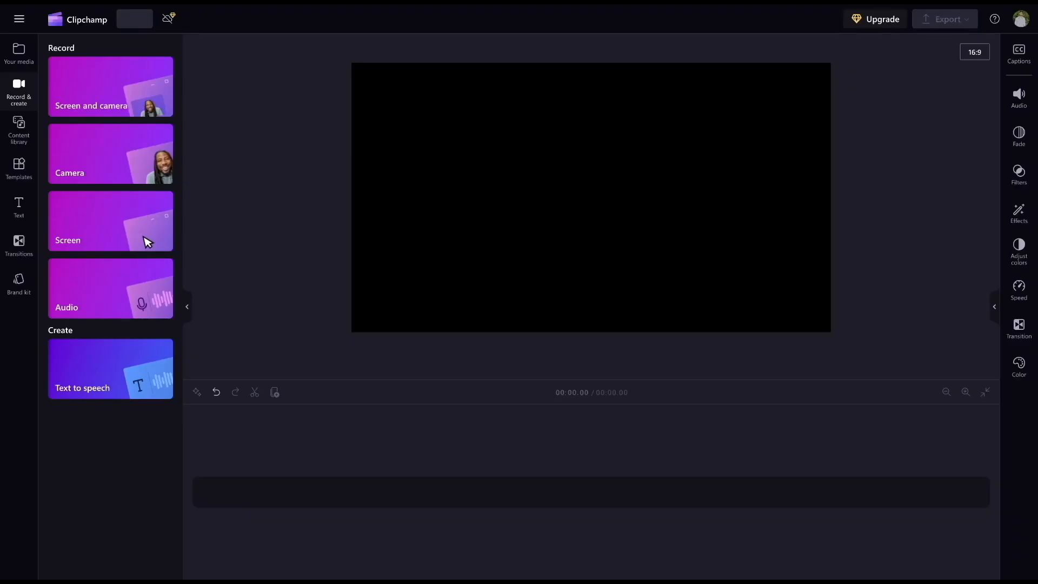
Add a text-to-speech clip with the text "this is a robot talking like a human".
left_click(119, 374)
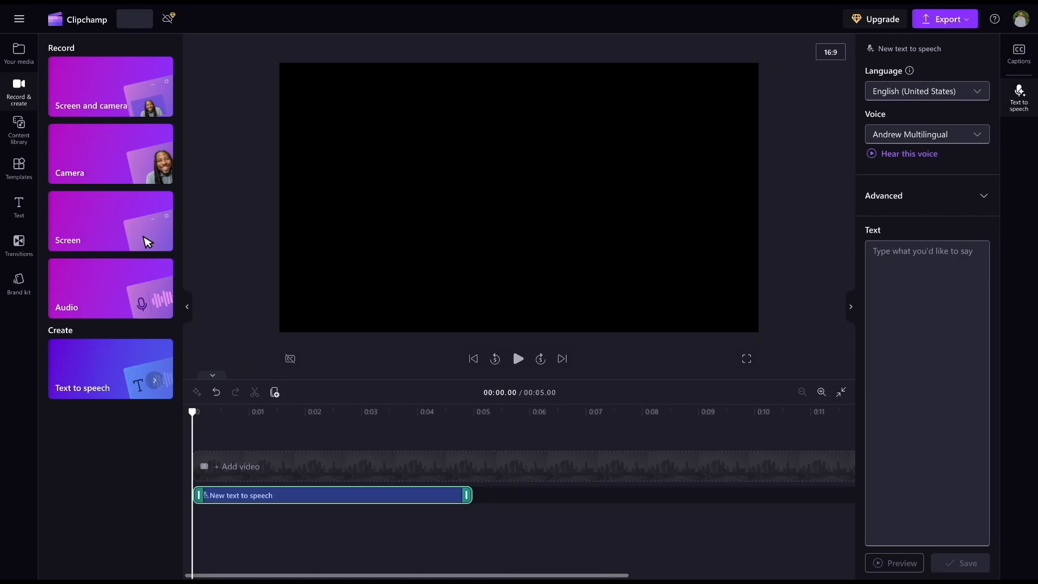
left_click(886, 262)
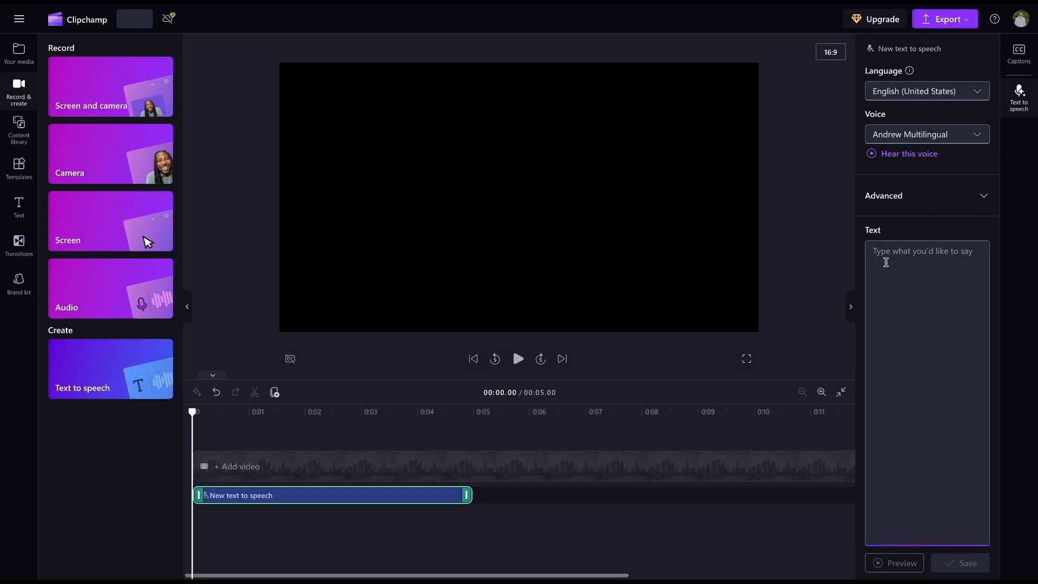
type("this is a robot talking like a human")
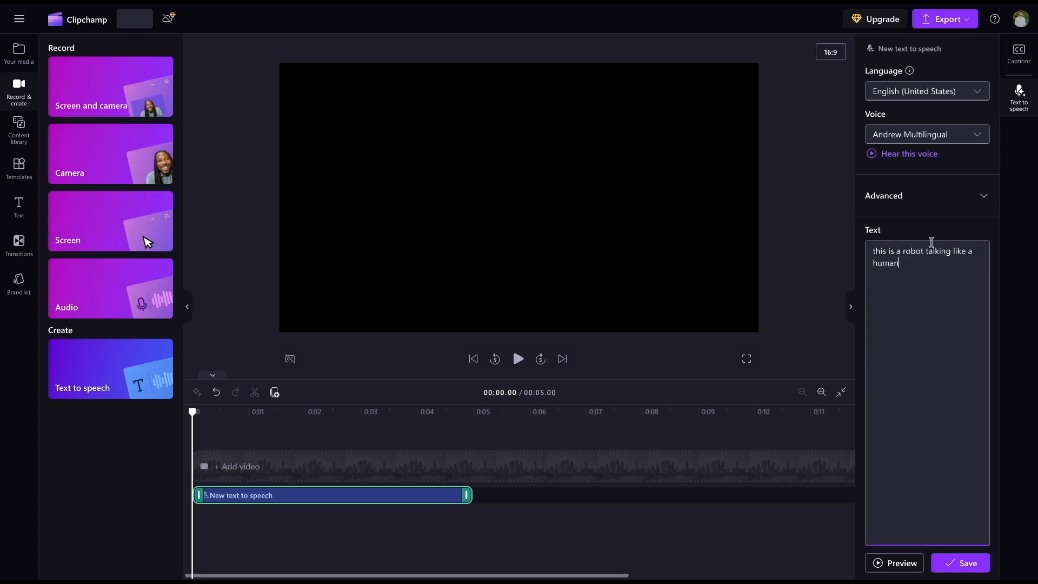
Browse the available speech voices, keep Andrew Multilingual selected, and listen to its sample.
left_click(915, 135)
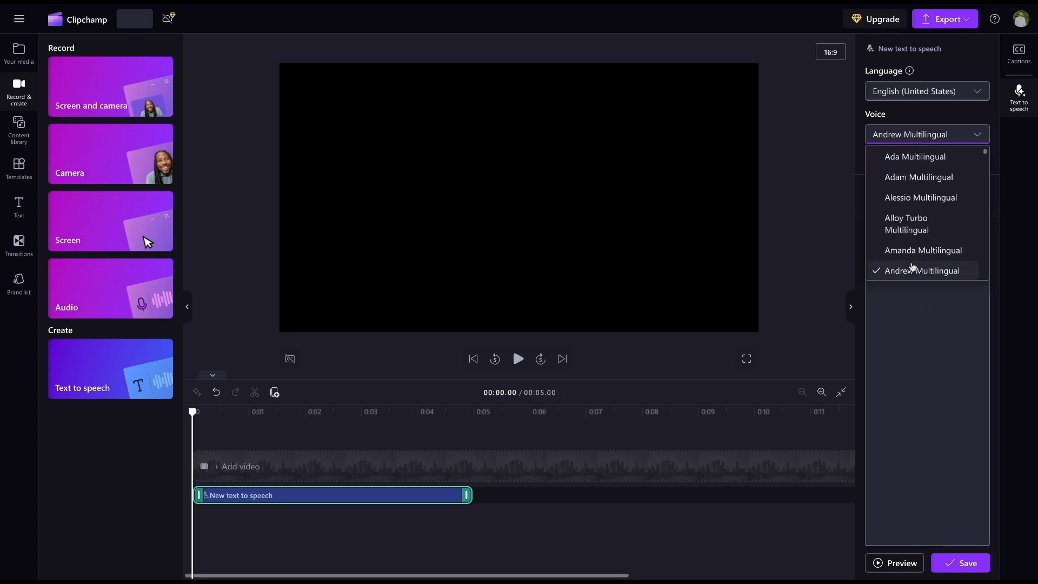
scroll(911, 206, "down", 2)
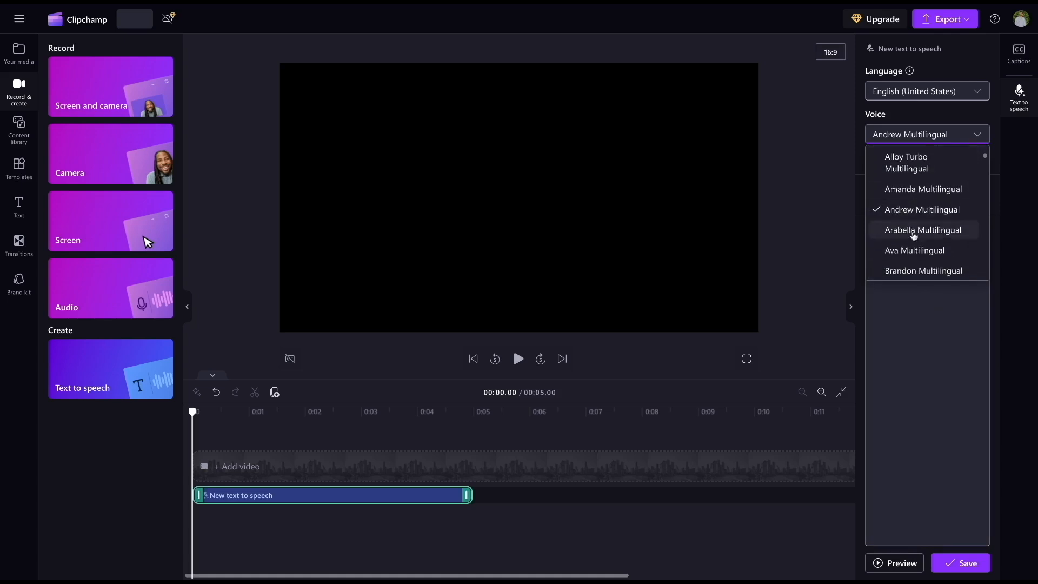
left_click(902, 212)
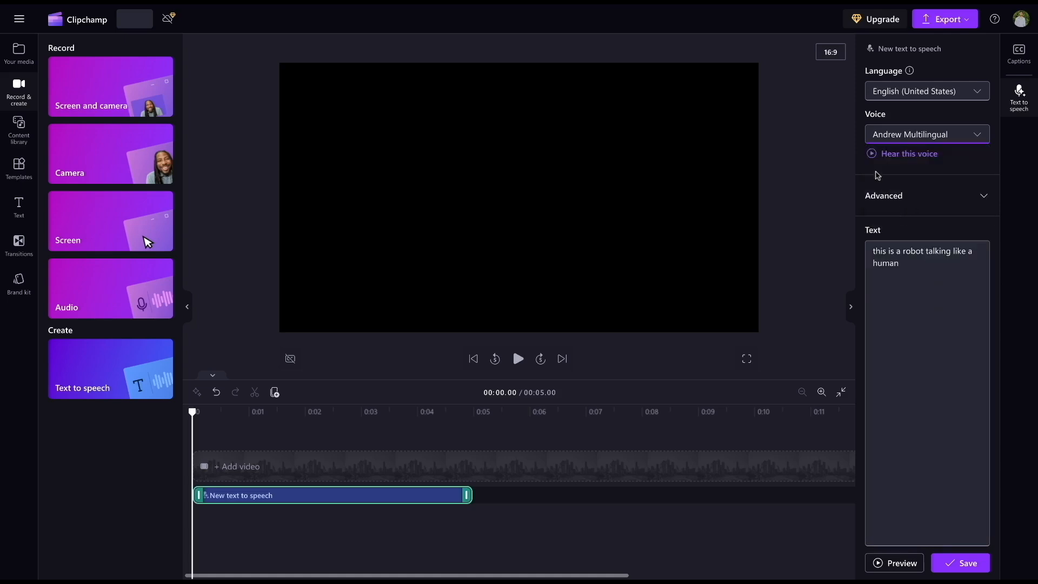
left_click(872, 155)
Switch the speech language to Arabic (Algeria) and listen to the Amina voice sample.
left_click(898, 98)
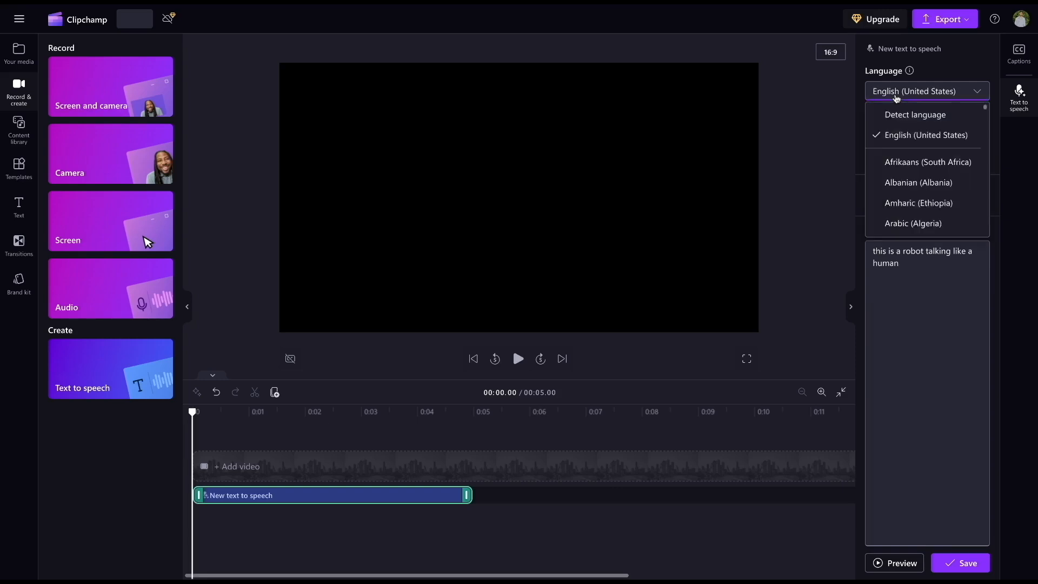
left_click(900, 224)
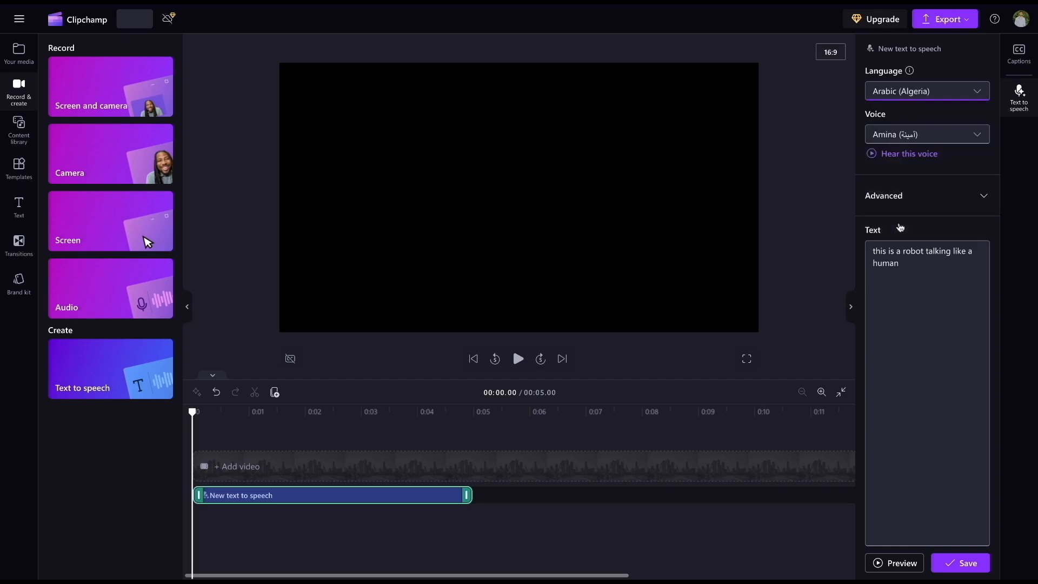
left_click(871, 159)
Set the language to English (United States) and the voice to Andrew Multilingual, and preview and save the speech clip.
left_click(910, 93)
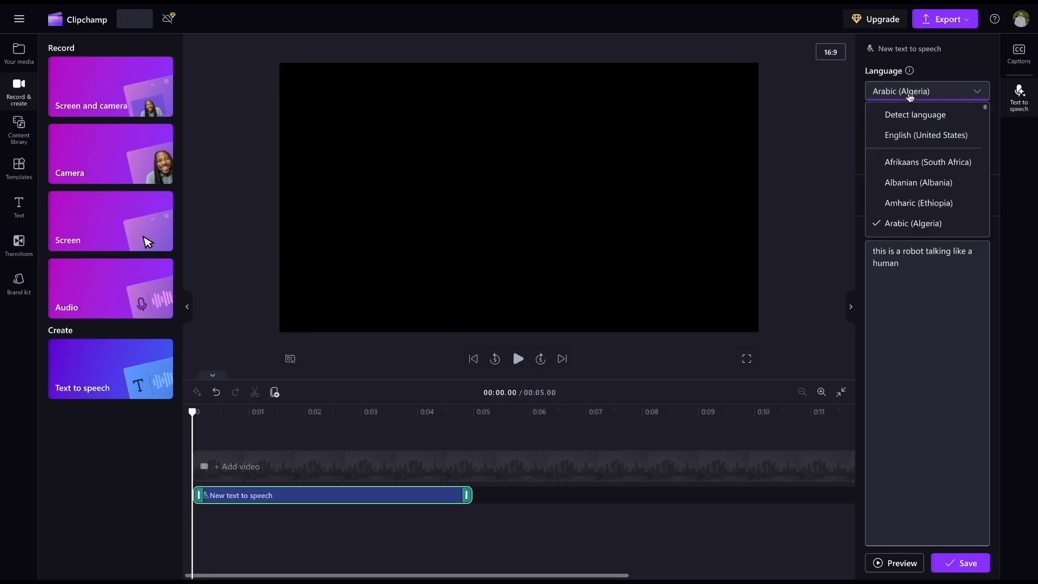
left_click(909, 138)
left_click(907, 139)
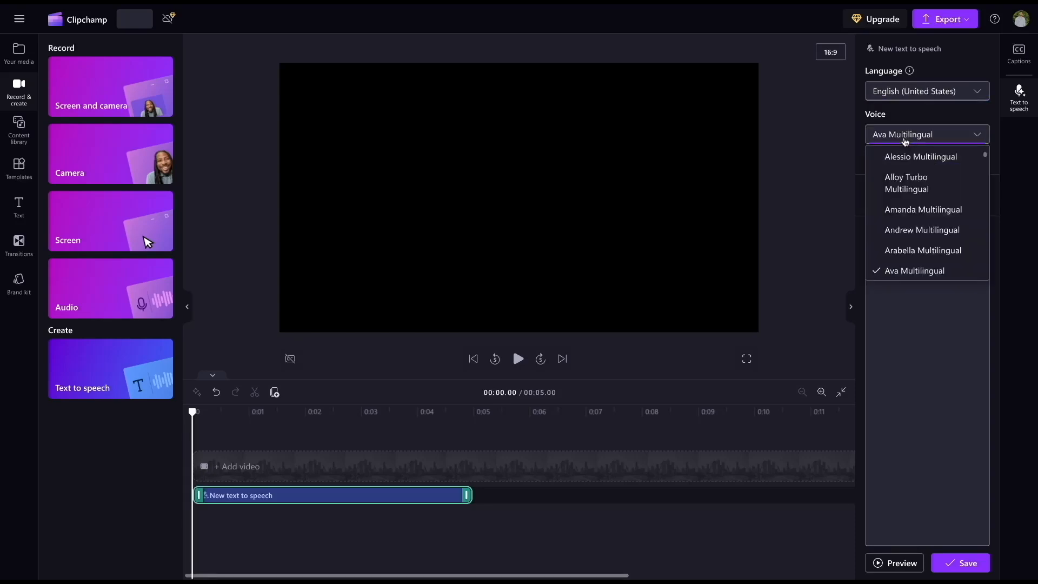
left_click(906, 231)
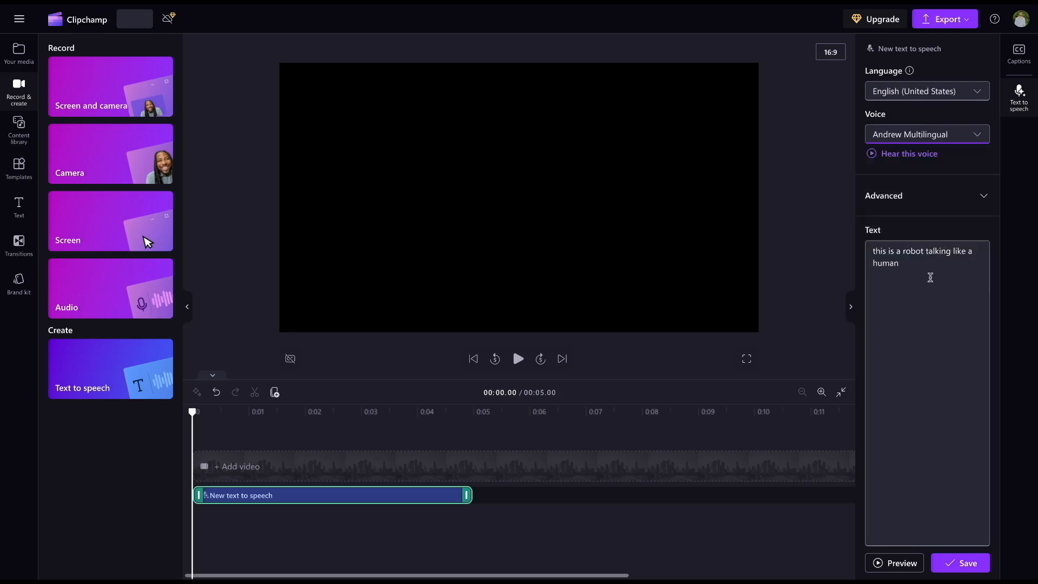
left_click(891, 564)
left_click(941, 564)
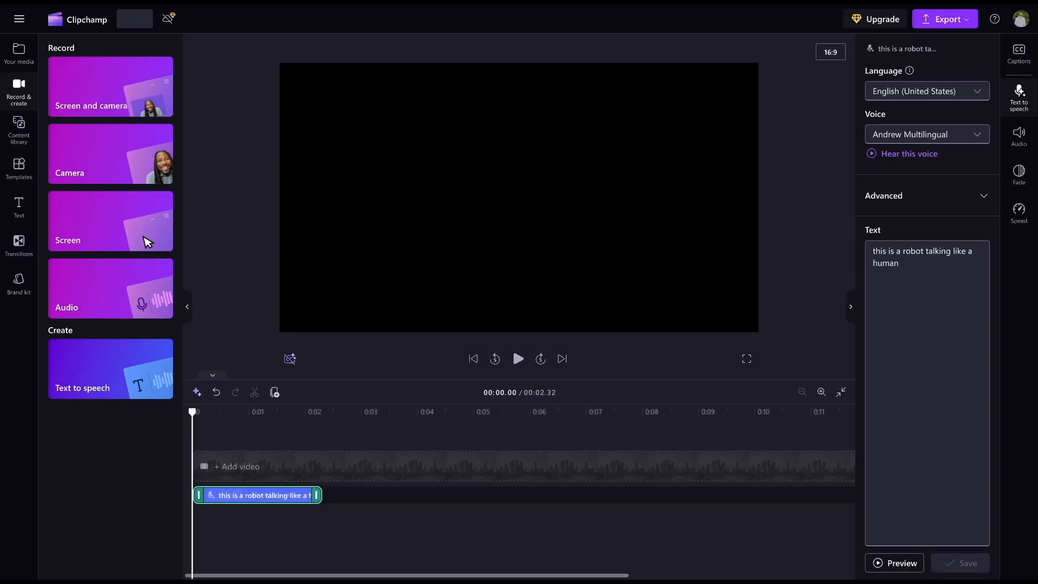